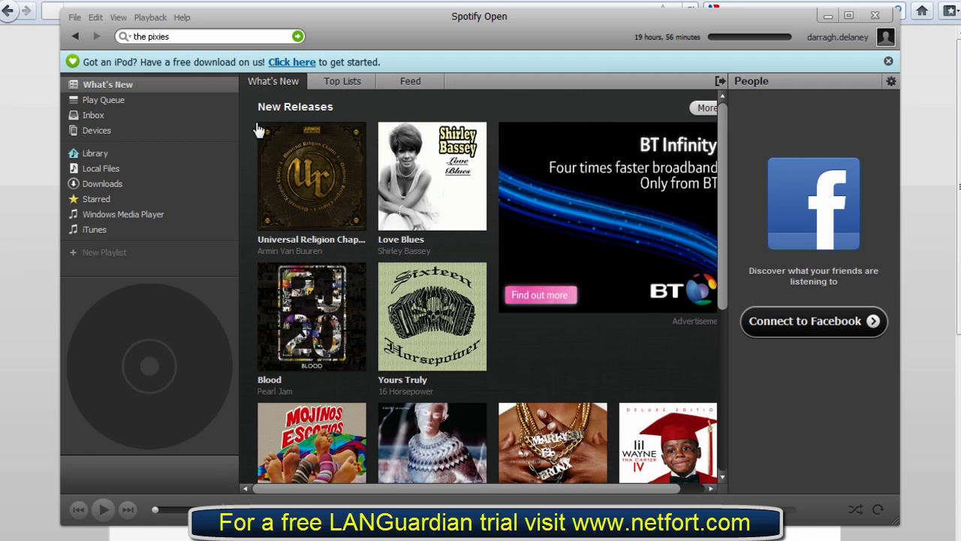
Replace the existing search text and search the music catalogue for "the pixies".
click(175, 36)
key(BackSpace)
key(BackSpace)
key(BackSpace)
key(BackSpace)
key(BackSpace)
key(BackSpace)
key(BackSpace)
key(BackSpace)
key(BackSpace)
key(BackSpace)
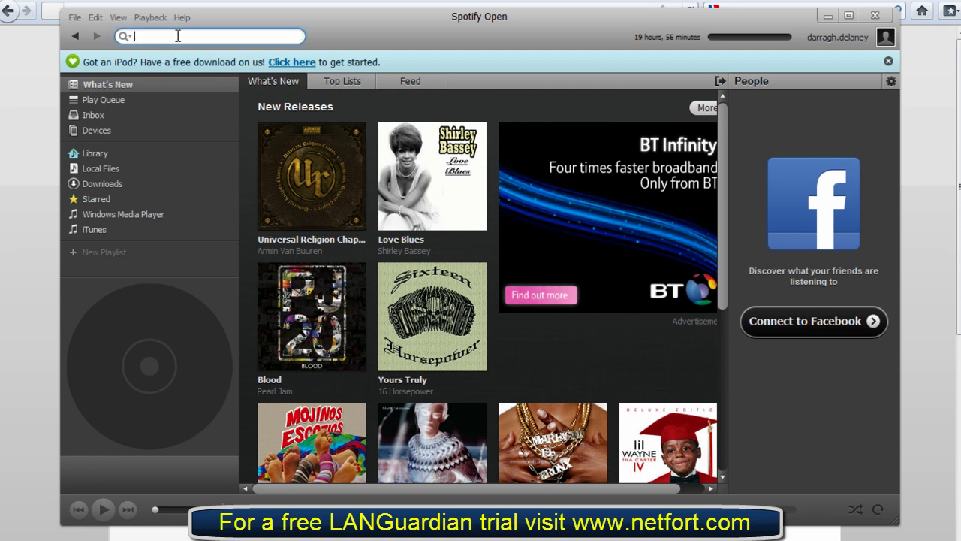
text(the pixes)
key(Return)
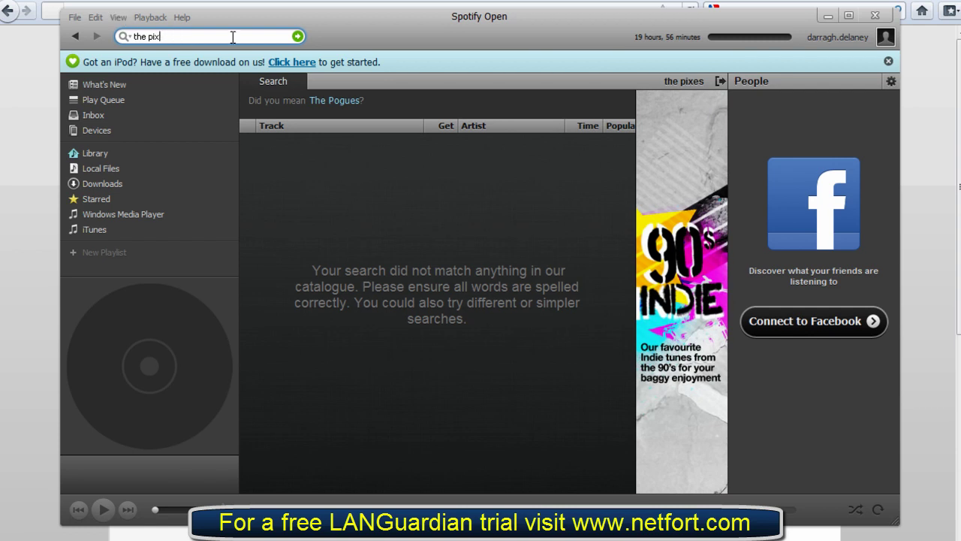
text(s)
key(Return)
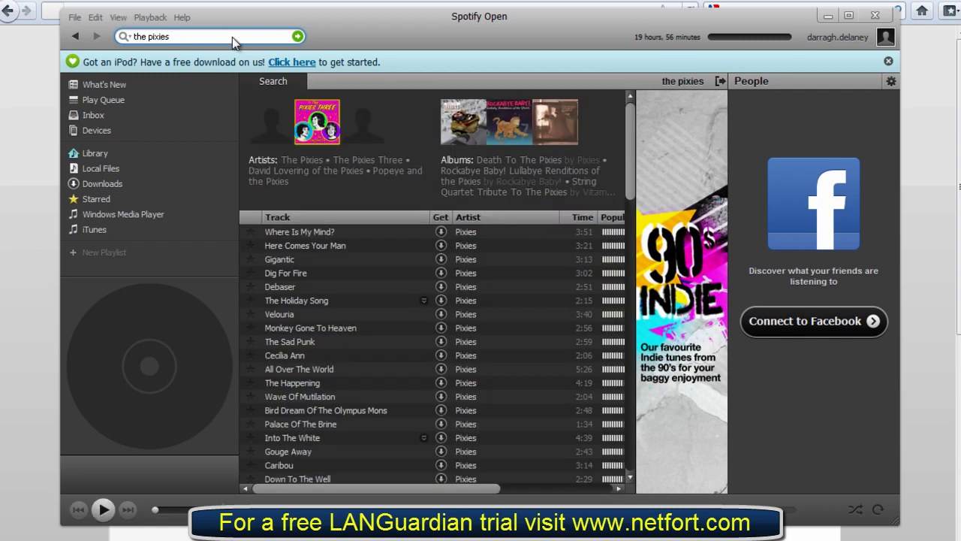
Play the track "Where Is My Mind?" by Pixies and move its playback back to the start.
scroll(466, 304, down, 2)
scroll(464, 308, up, 1)
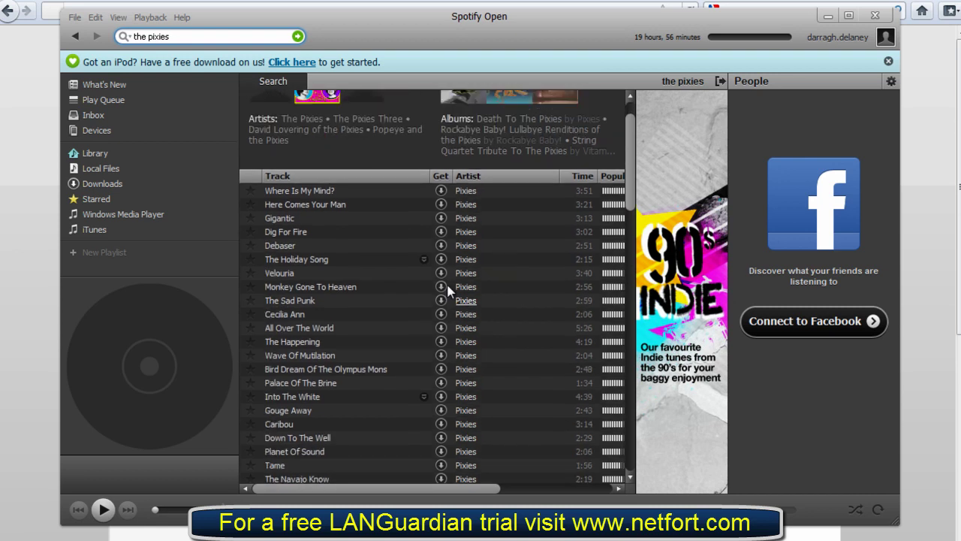
click(310, 193)
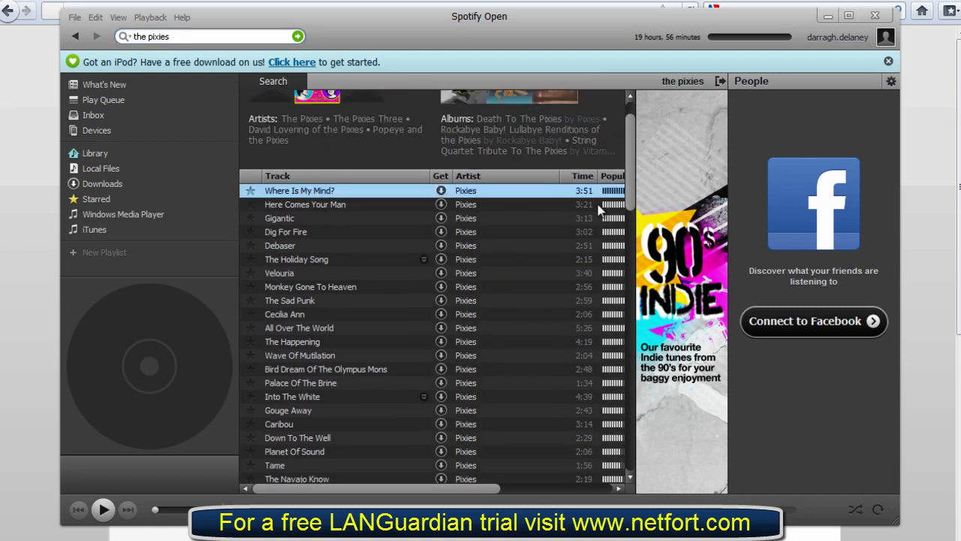
double_click(328, 194)
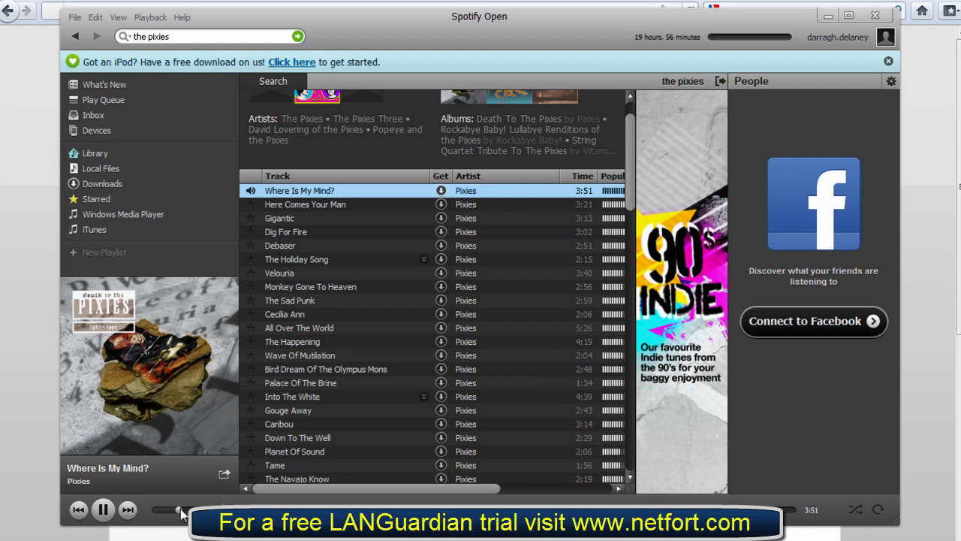
drag(181, 513, 149, 513)
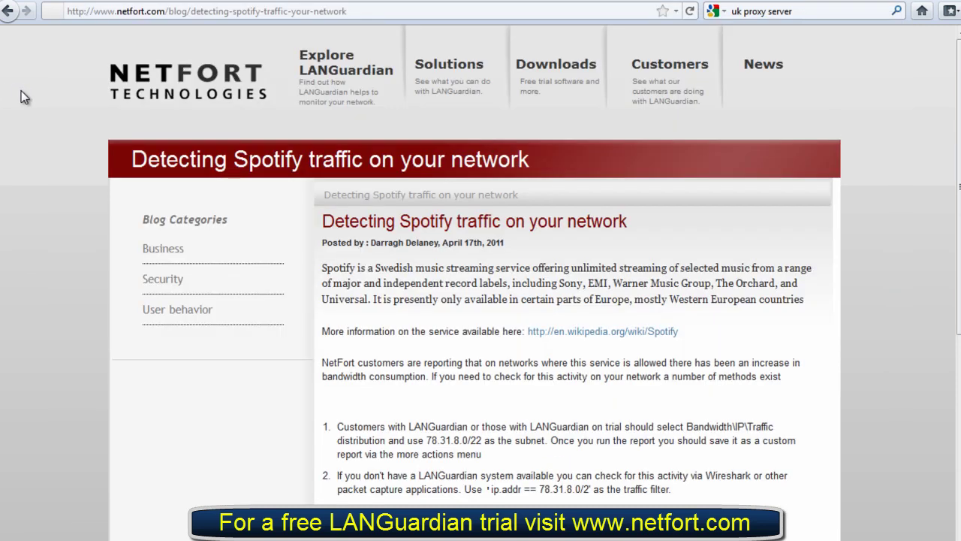
Switch to the LANGuardian dashboard and open the Top Websites report of the Web module.
click(21, 91)
key(alt+Tab)
key(alt+Tab)
key(alt+Tab)
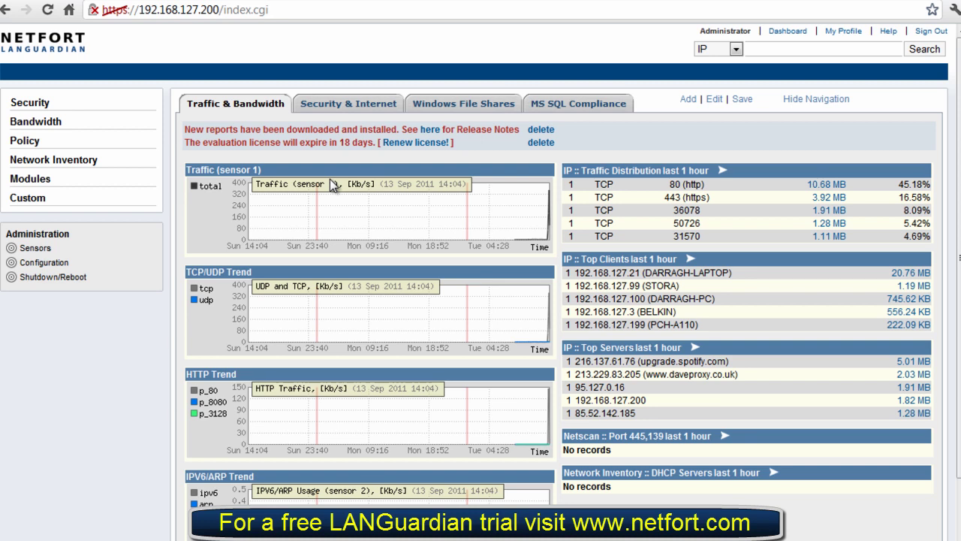
click(31, 177)
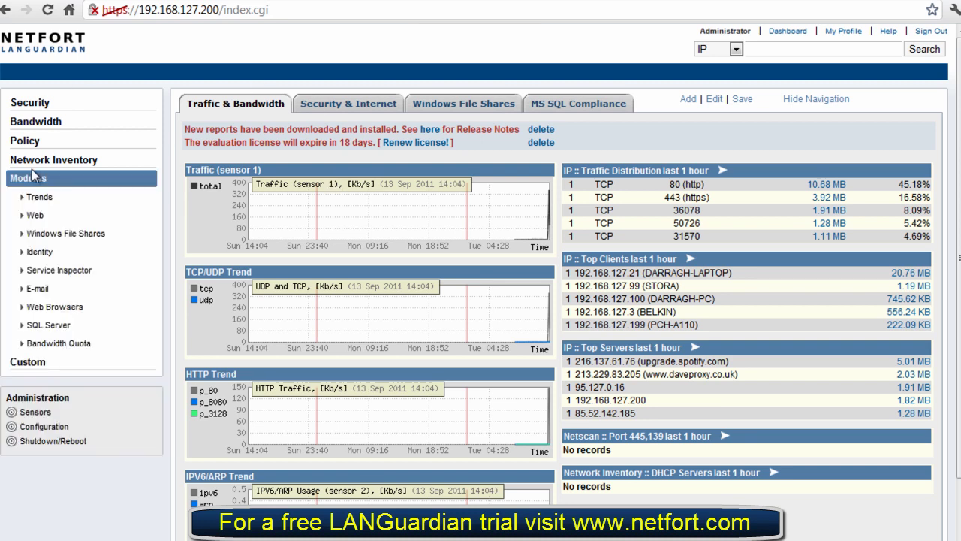
click(33, 215)
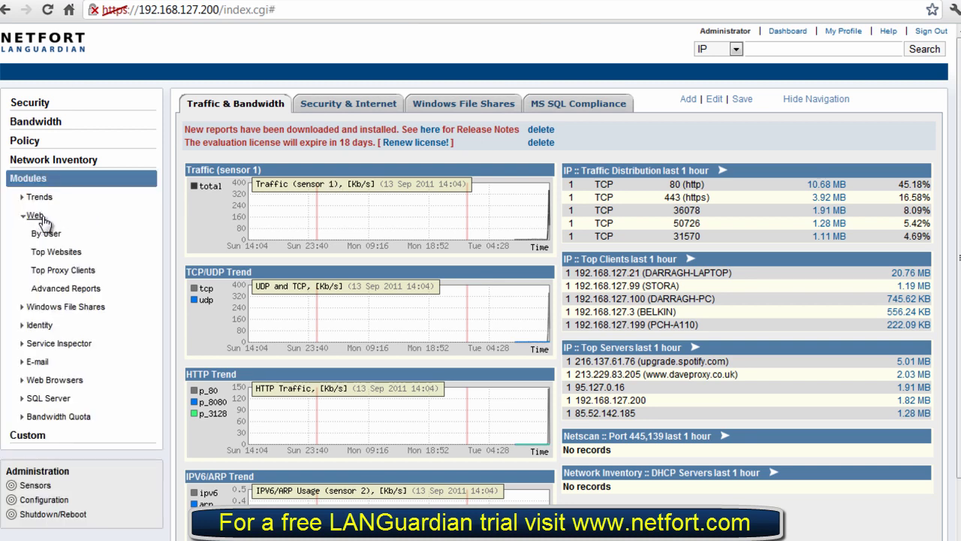
click(77, 254)
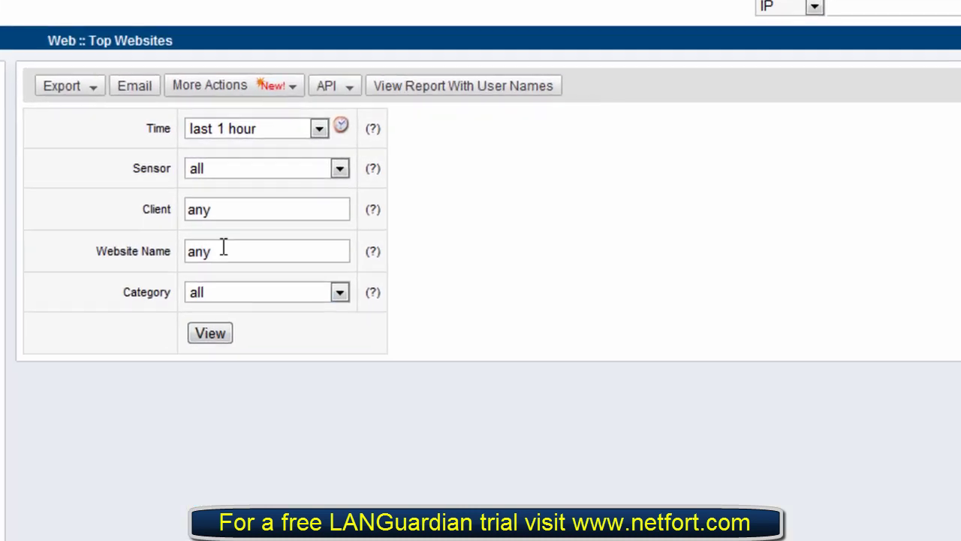
Filter the Top Websites report by the website name "spotify" and run it for the last 1 hour.
double_click(221, 249)
text(spo)
text(tof)
key(BackSpace)
key(BackSpace)
text(ify)
click(209, 335)
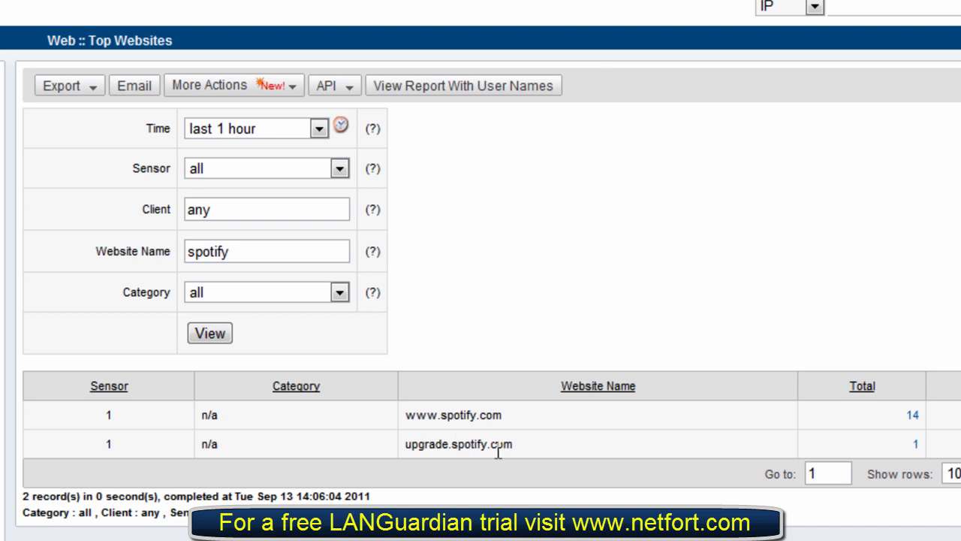
Open the by-client breakdown for upgrade.spotify.com and check its website name filter.
mouse_move(506, 445)
mouse_down()
mouse_move(393, 446)
mouse_move(489, 429)
mouse_move(507, 444)
mouse_up()
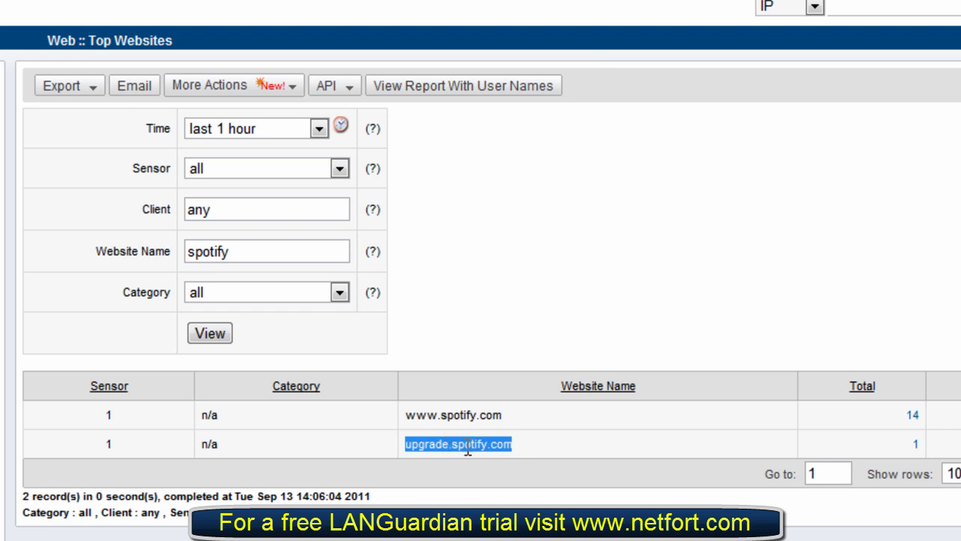
click(915, 445)
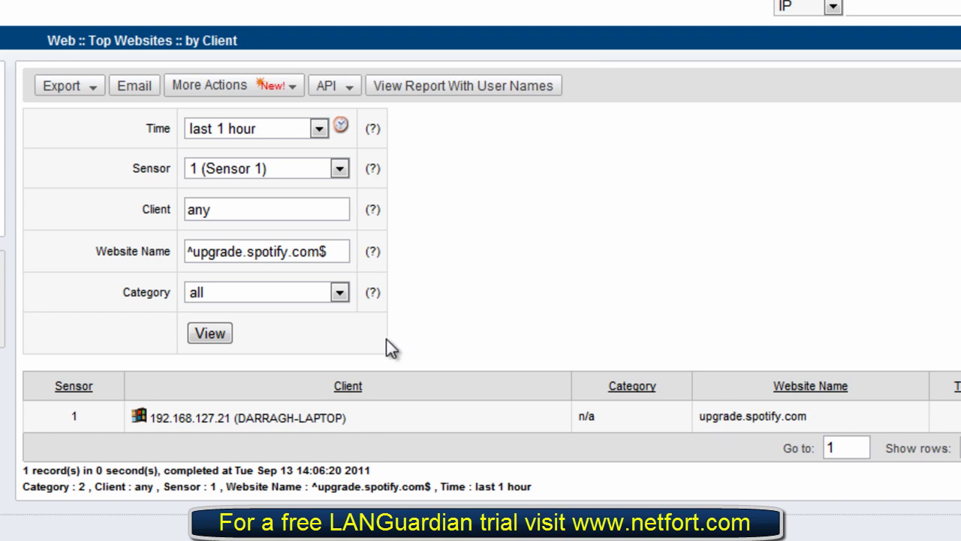
drag(319, 251, 188, 253)
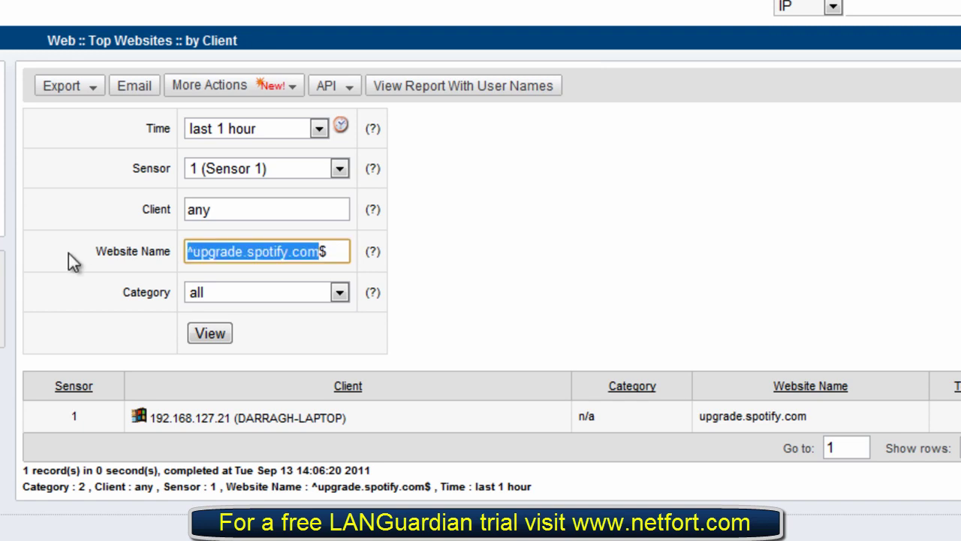
click(337, 252)
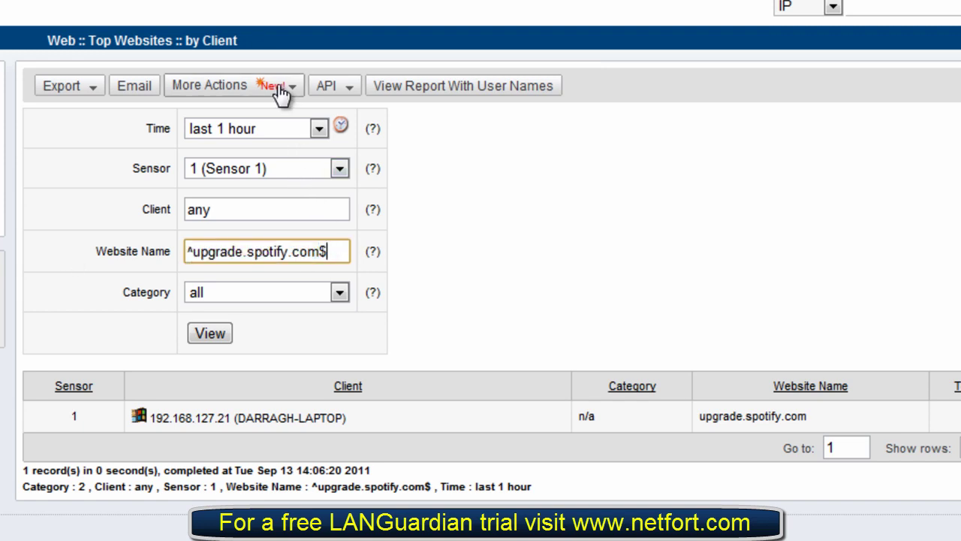
Start saving the by-client report under the name "Spotify - Clients Upgrading".
click(213, 87)
click(212, 88)
click(220, 219)
click(329, 308)
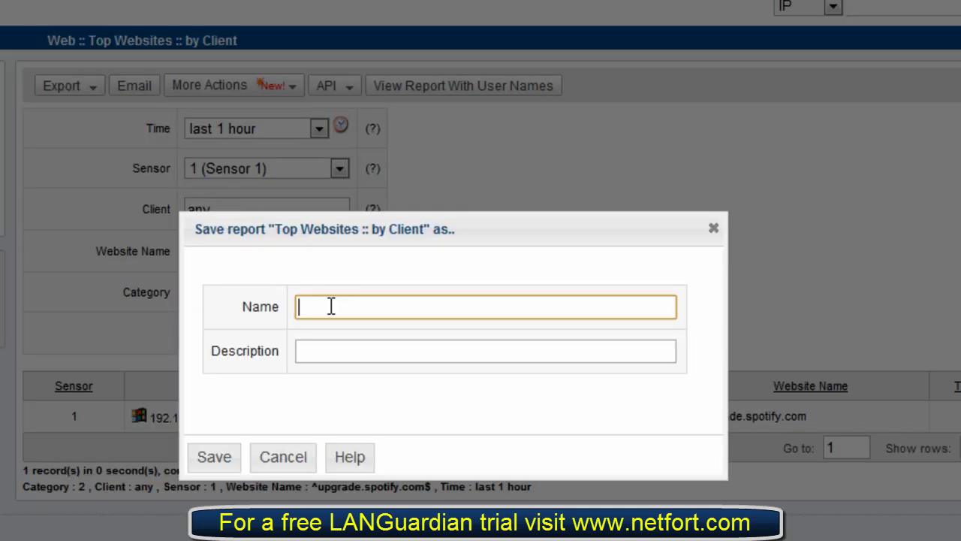
text(Spotify - CLients)
key(BackSpace)
key(BackSpace)
key(BackSpace)
key(BackSpace)
key(BackSpace)
key(BackSpace)
text(lients Upgradn)
key(BackSpace)
text(ing)
Enter "Clients upgrading Spotify" as the report description and save the custom report.
key(Tab)
text(Clients upgard)
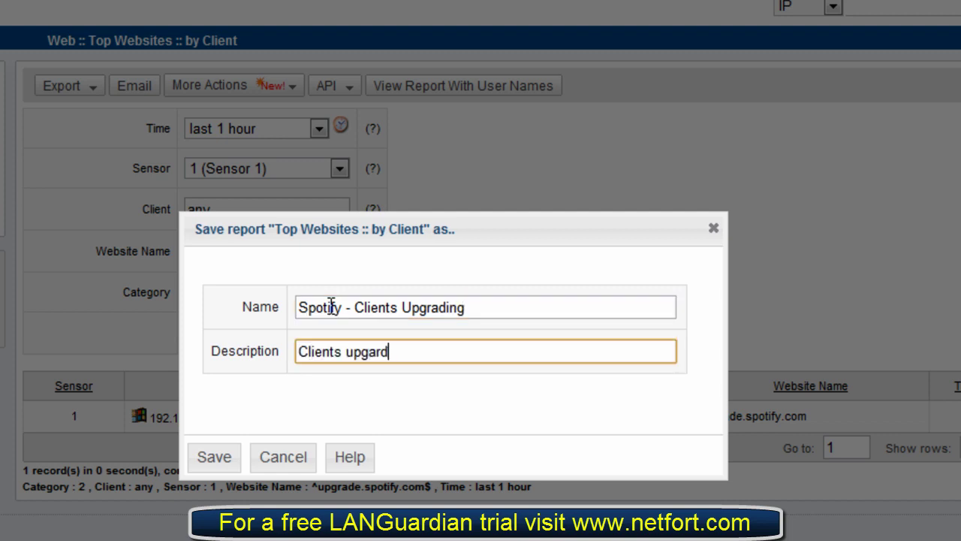
key(BackSpace)
key(BackSpace)
key(BackSpace)
text(rading sp)
key(BackSpace)
key(BackSpace)
text(Spot)
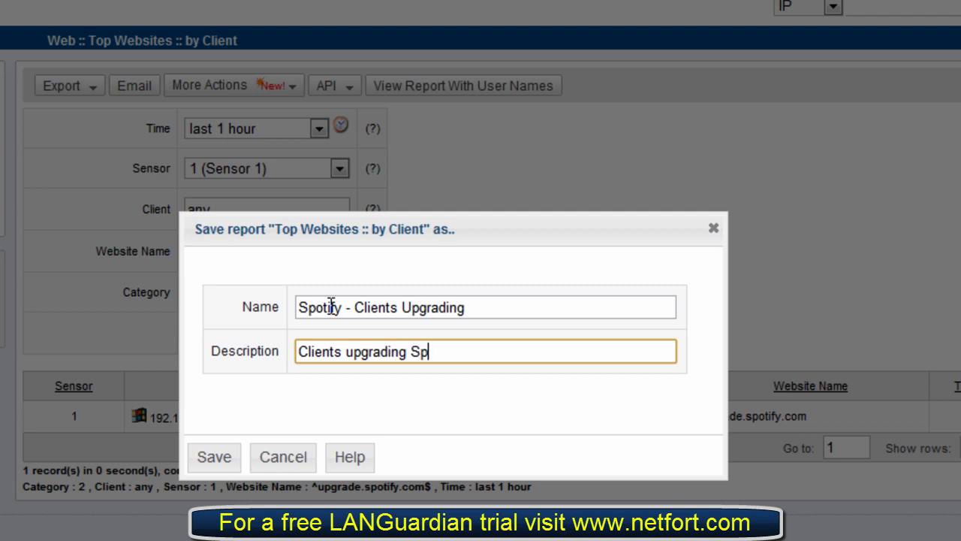
text(ify)
click(216, 460)
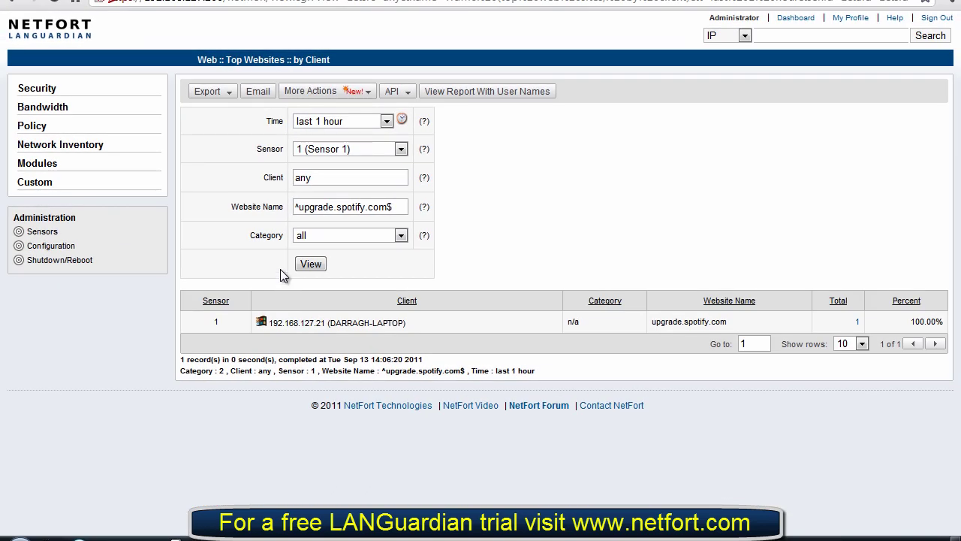
Run the IP Top Clients bandwidth report with the server set to the subnet 78.31.8.0/22.
click(78, 111)
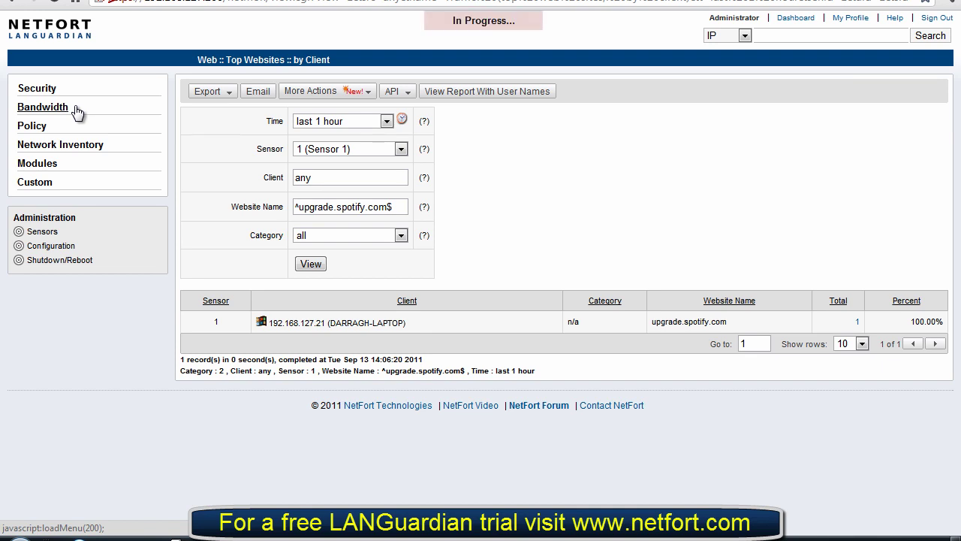
click(36, 125)
click(80, 181)
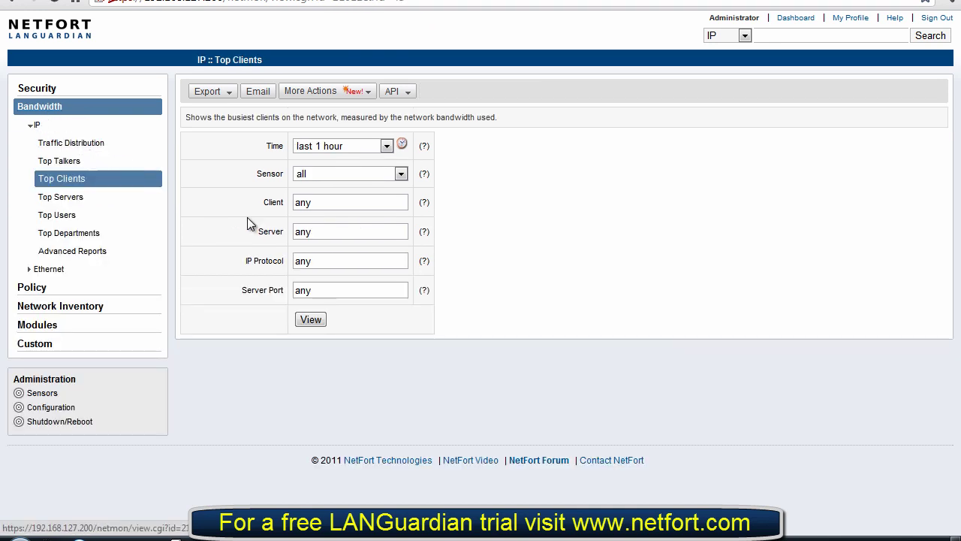
click(335, 232)
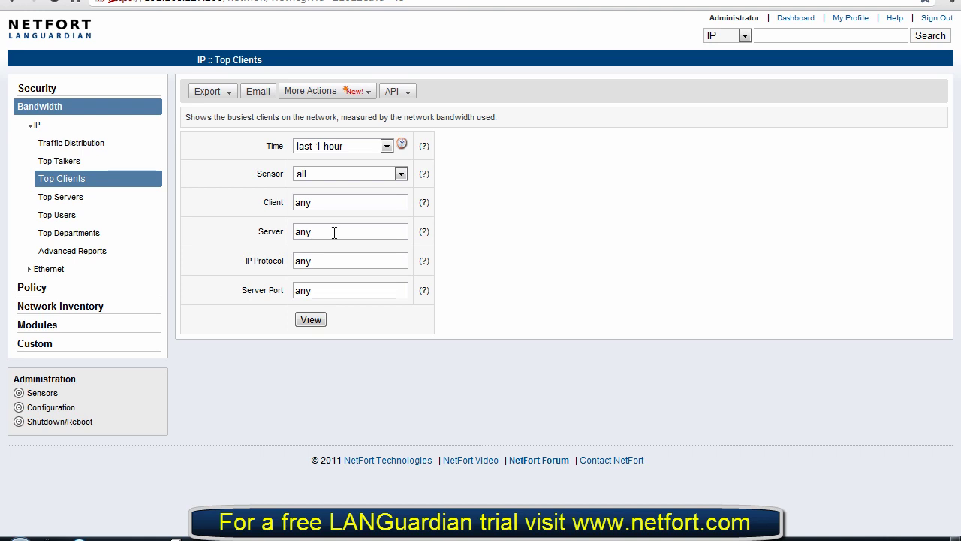
drag(333, 232, 272, 231)
text(78.31.8.0/22)
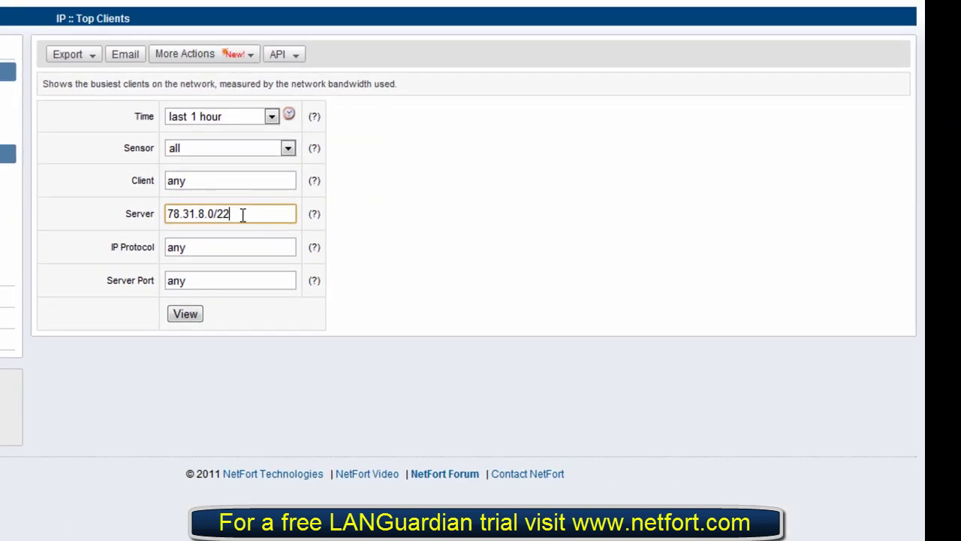
click(199, 312)
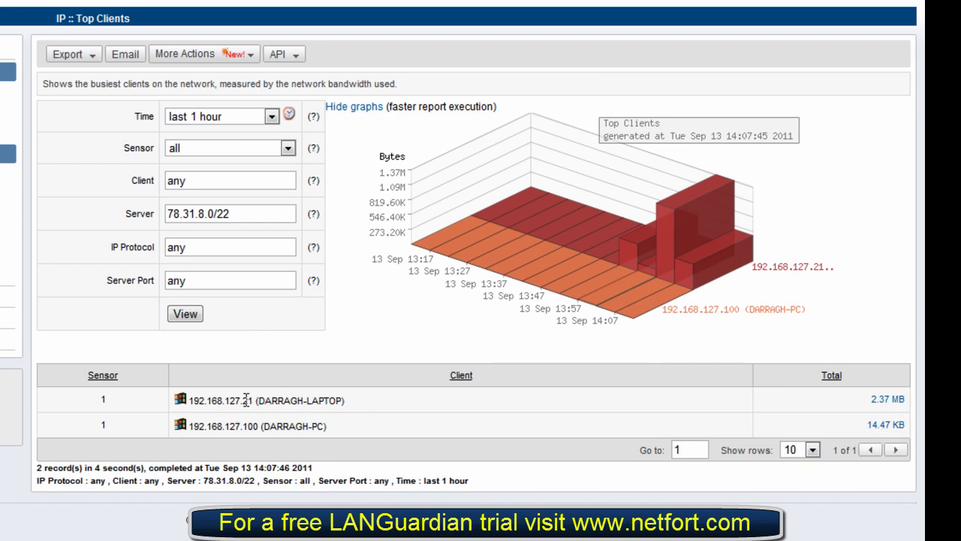
Examine the sessions of client 192.168.127.21 and its flows on server port 4070, and return to the Top Clients report.
click(896, 403)
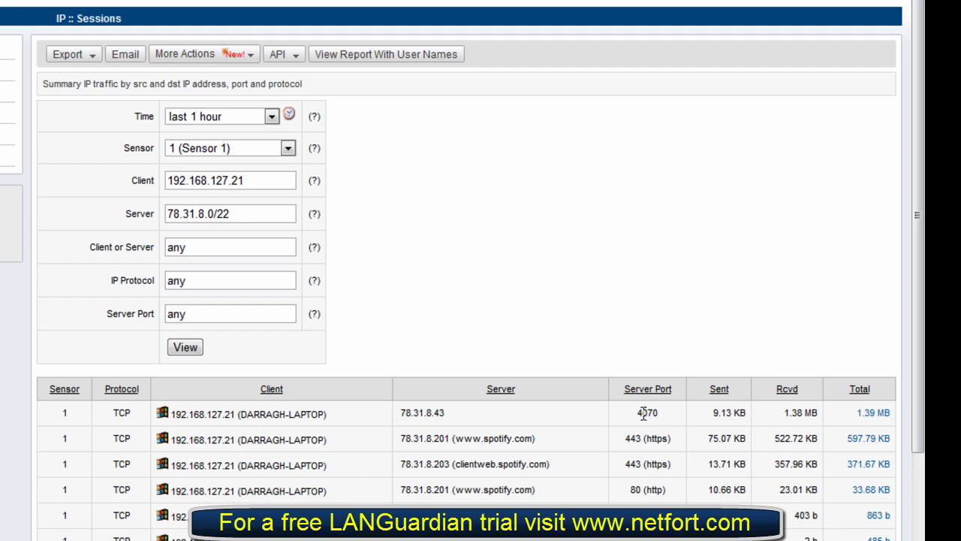
drag(639, 410, 660, 409)
click(883, 418)
scroll(725, 418, down, 2)
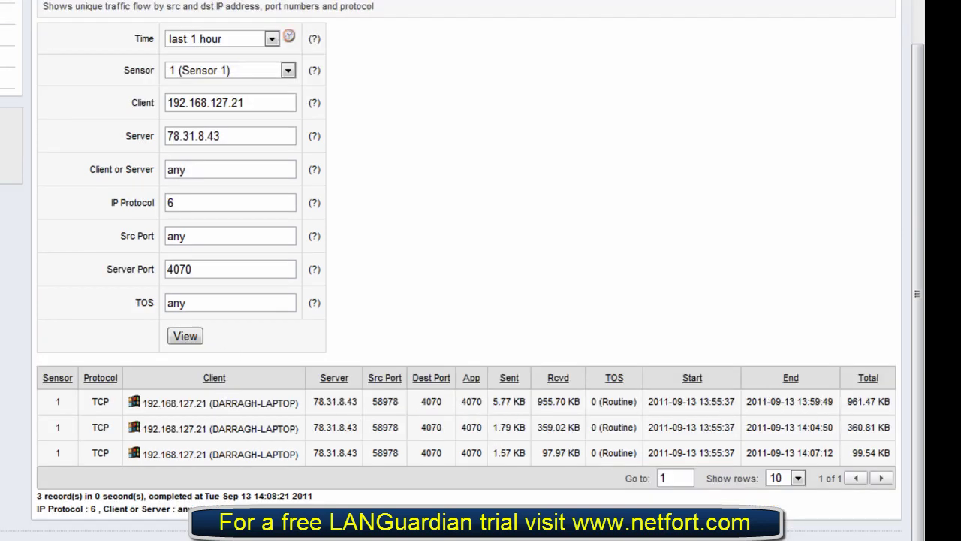
key(alt+Left)
key(alt+Left)
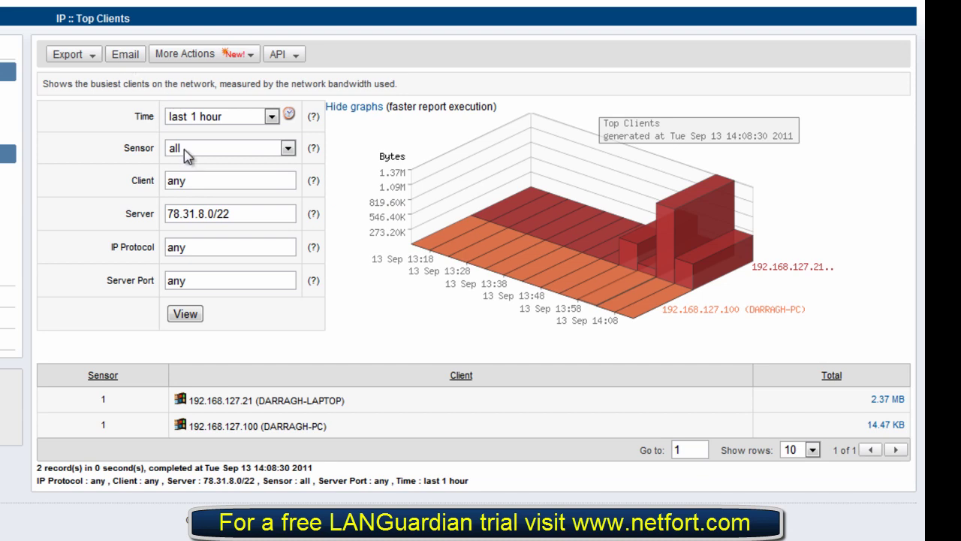
Save the filtered report as "Spotify :: Top Clients" with the description "Top Clients based on traffic volumes".
click(187, 54)
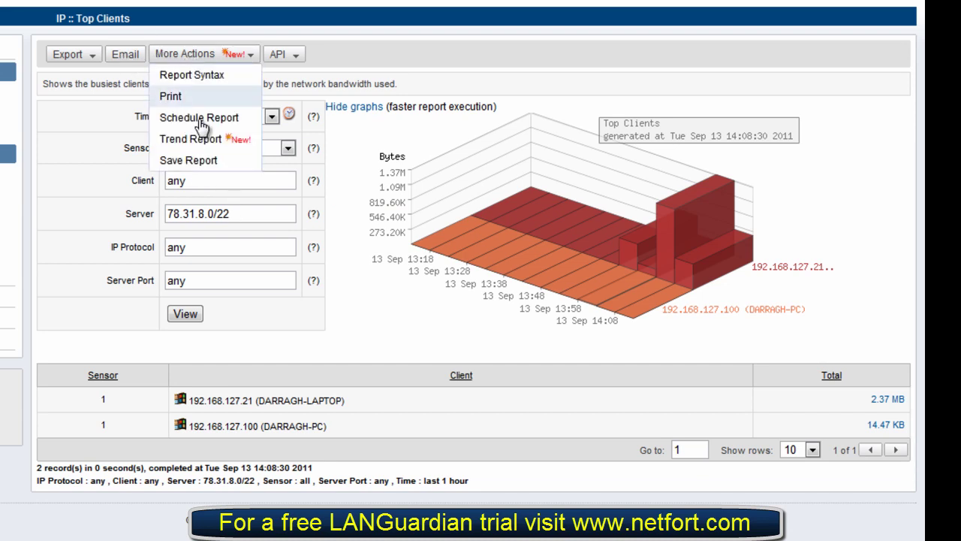
click(192, 160)
click(326, 229)
text(Spotify :: Top Clienst)
key(BackSpace)
key(BackSpace)
text(ts)
key(Tab)
text(Top Clie)
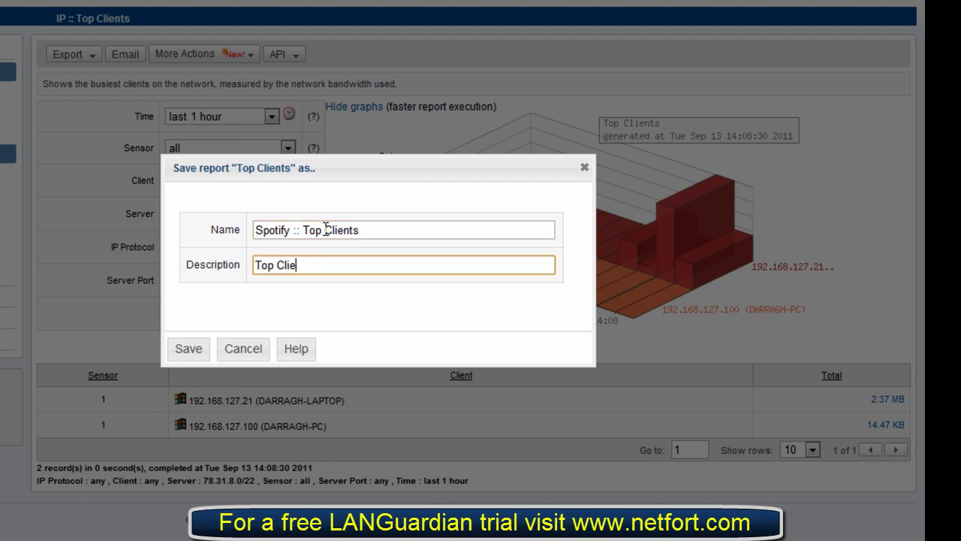
text(nts based on traffic volumes)
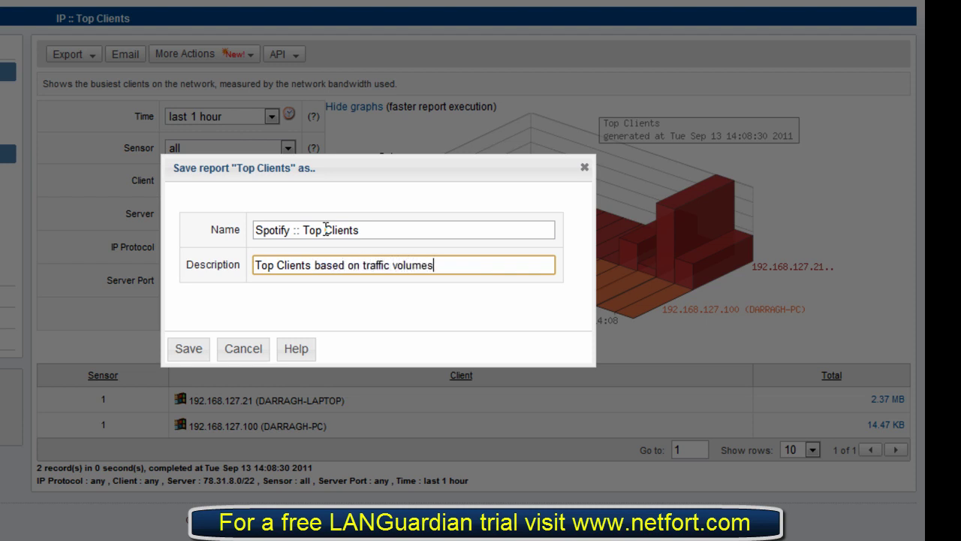
click(189, 349)
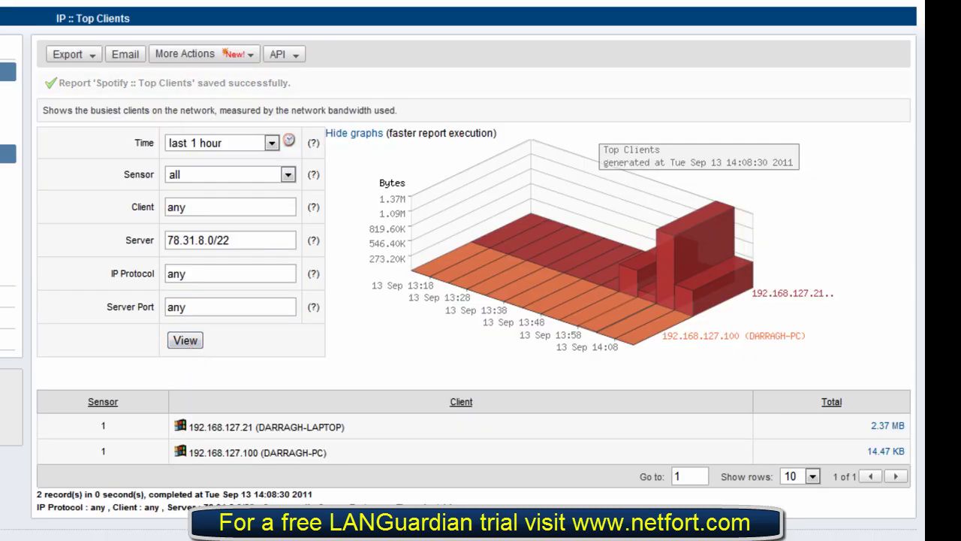
Run the IP Traffic Distribution report with the IP / Subnet set to 78.31.8.0/22.
click(2, 114)
double_click(207, 177)
text(78.31.8.0/22)
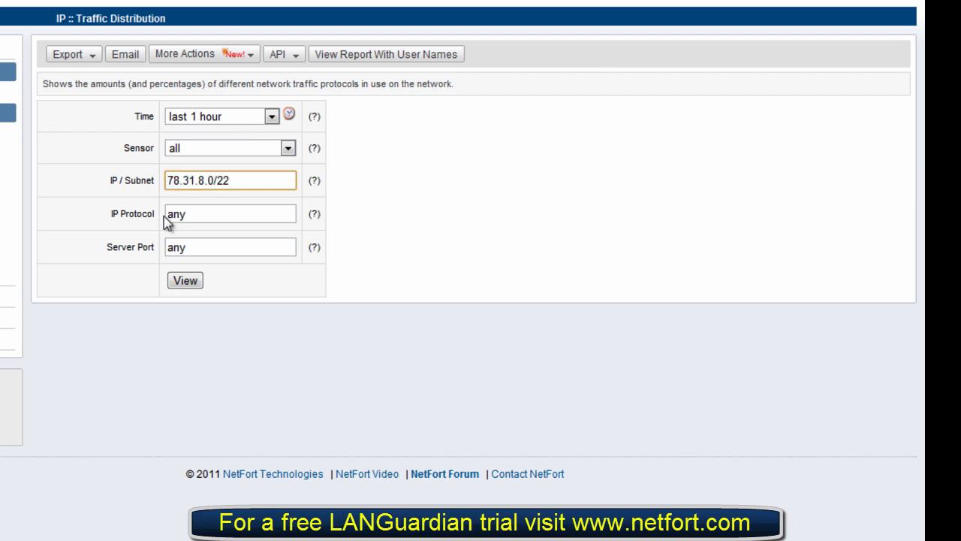
click(184, 284)
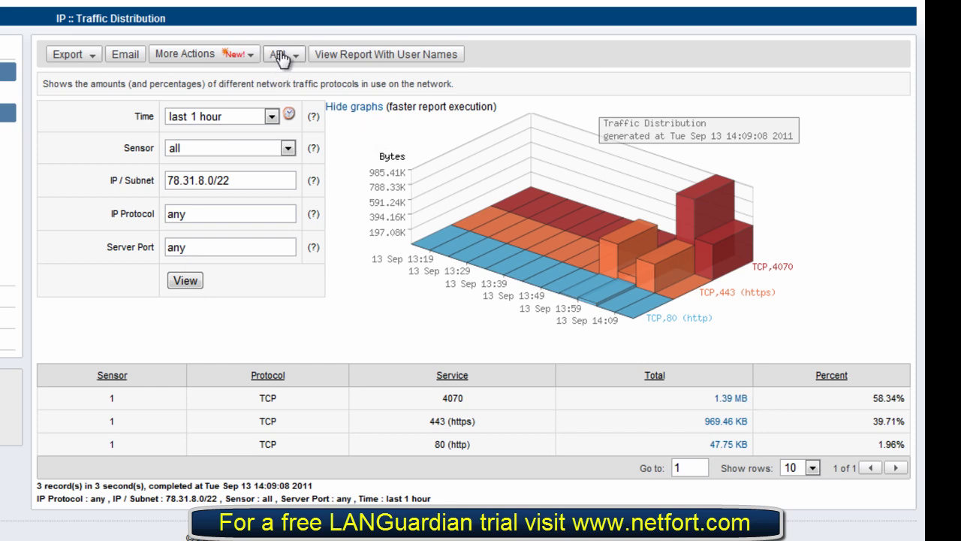
Save the filtered report as "Spotify :: Total Traffic" with the description "Total traffic associated with Spotify".
click(244, 55)
click(188, 160)
click(296, 229)
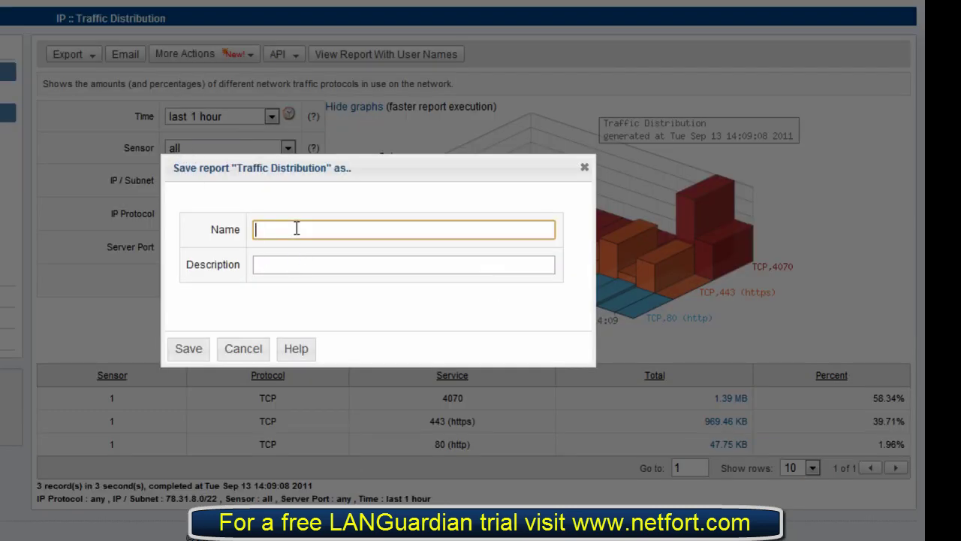
text(Spotofy)
key(BackSpace)
key(BackSpace)
text(ify Top)
key(BackSpace)
key(BackSpace)
key(BackSpace)
text(Total Traffic)
key(Tab)
text(Total traffic assoic)
key(BackSpace)
key(BackSpace)
key(BackSpace)
text(iated wi)
key(BackSpace)
key(BackSpace)
key(BackSpace)
key(BackSpace)
key(BackSpace)
key(BackSpace)
key(BackSpace)
text(iated w)
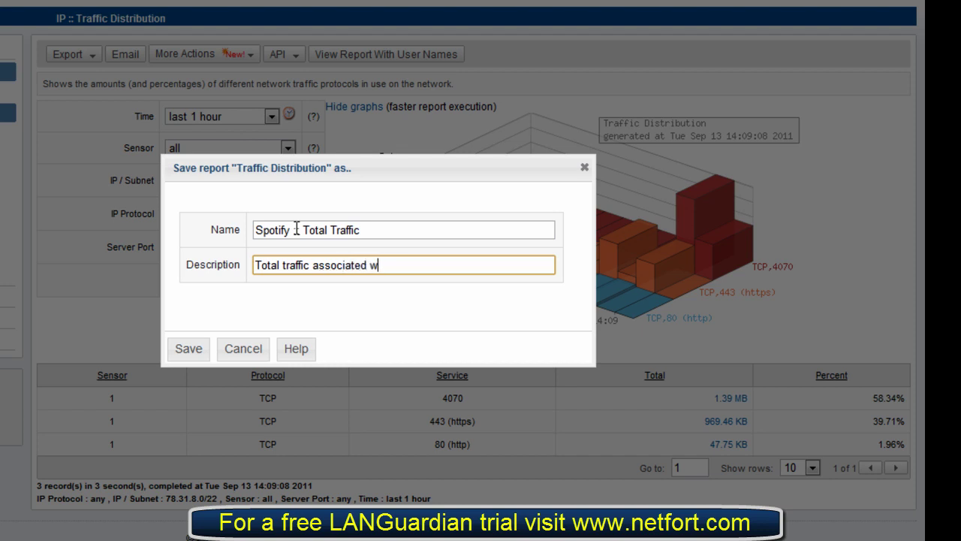
text(ith Spotofy)
key(BackSpace)
key(BackSpace)
click(191, 357)
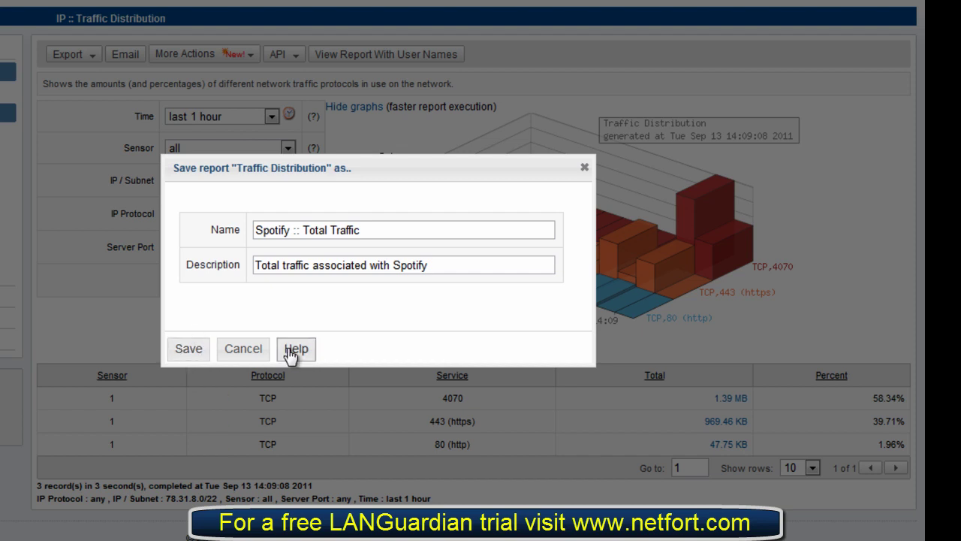
click(203, 361)
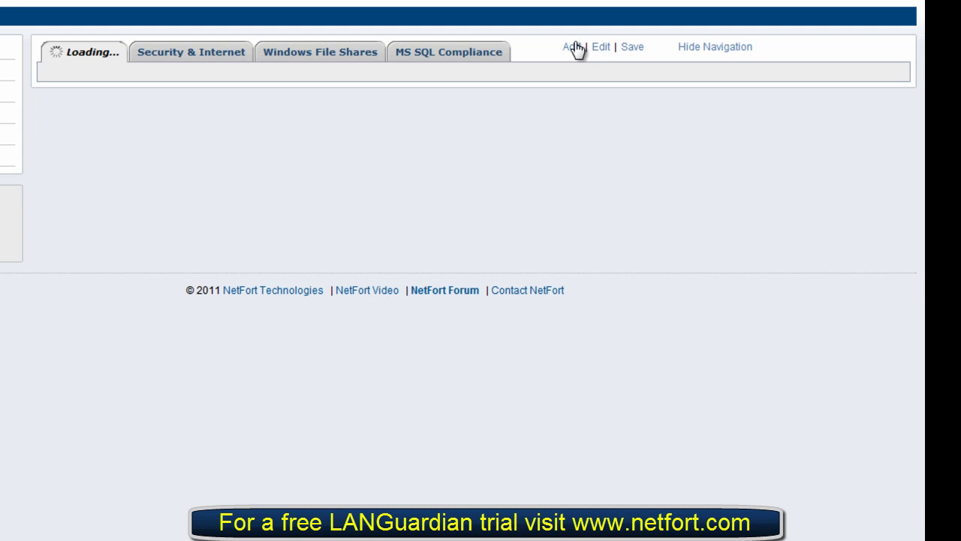
Add a new dashboard named "Spotify".
click(576, 50)
click(351, 74)
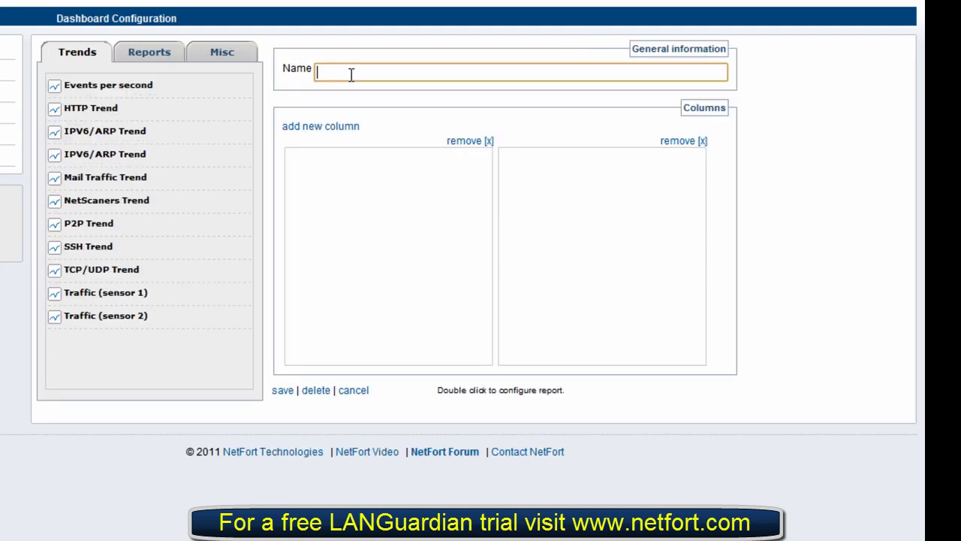
text(Spotify)
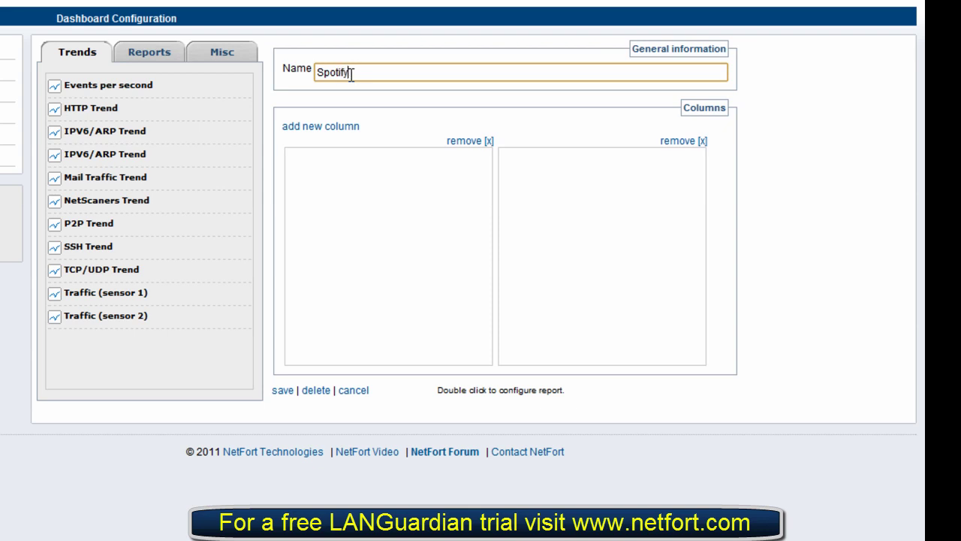
Place custom reports Spotify :: Total Traffic and Spotify :: Top Clients in the first column, Spotify - Clients Upgrading in the second, and save the dashboard.
click(139, 51)
scroll(151, 108, down, 10)
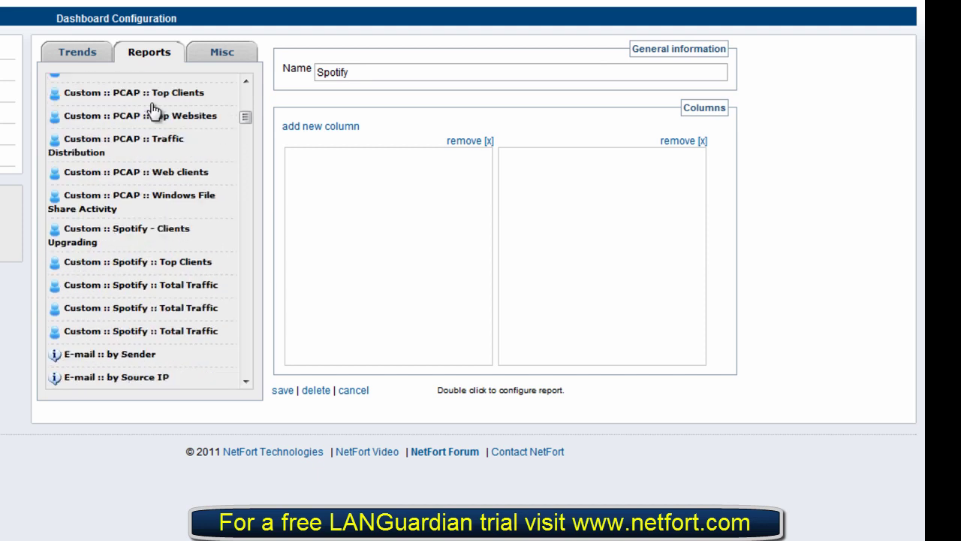
drag(167, 264, 373, 176)
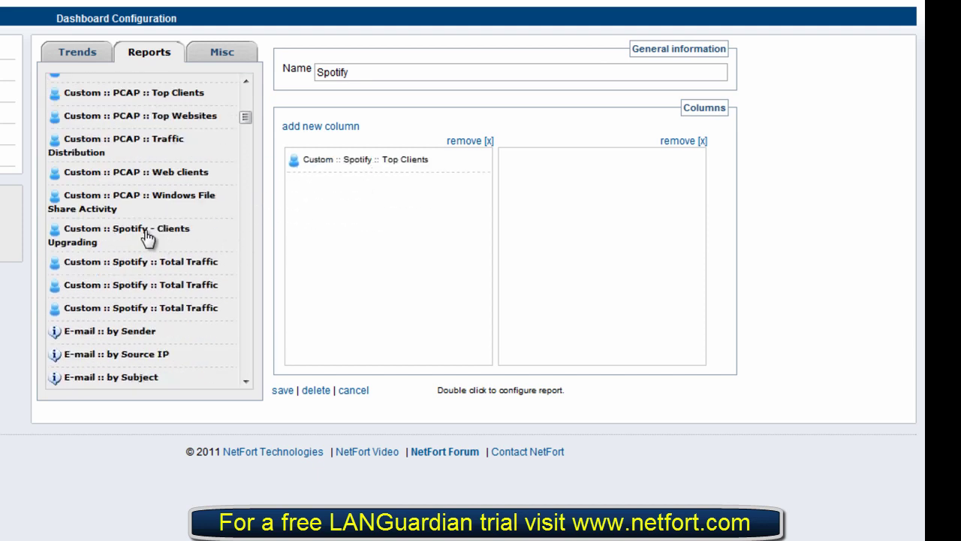
drag(209, 238, 393, 165)
drag(399, 206, 601, 174)
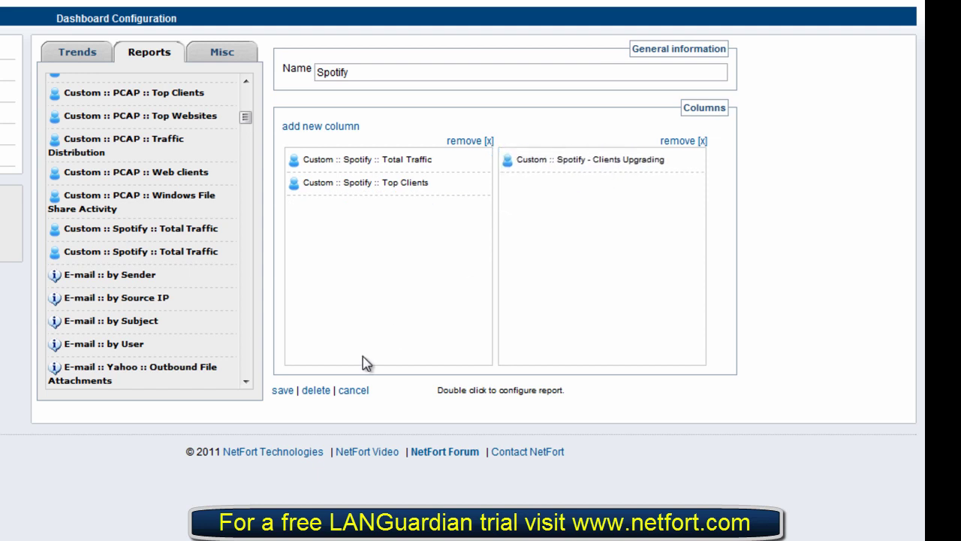
click(283, 391)
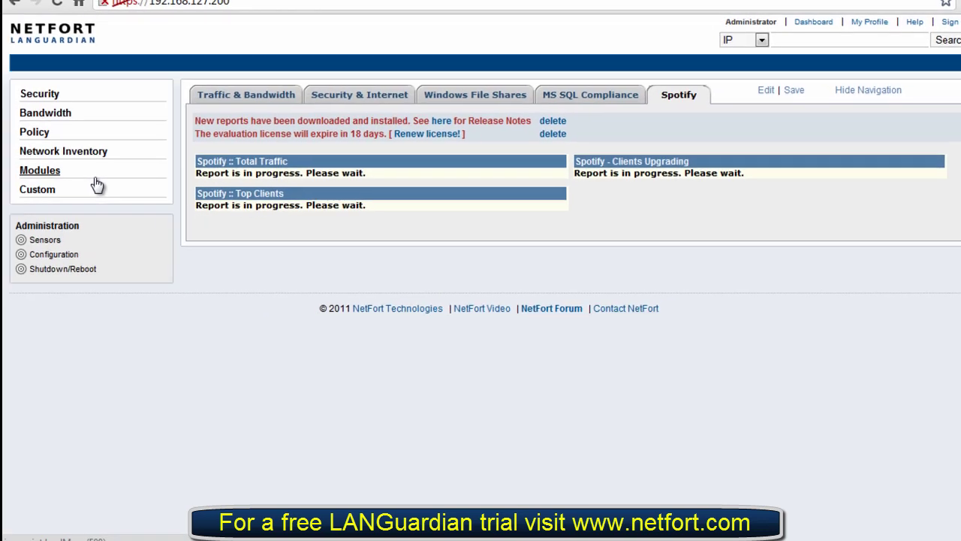
Run the IP Traffic Distribution bandwidth report with the IP / Subnet set to 78.31.8.0/22.
click(54, 171)
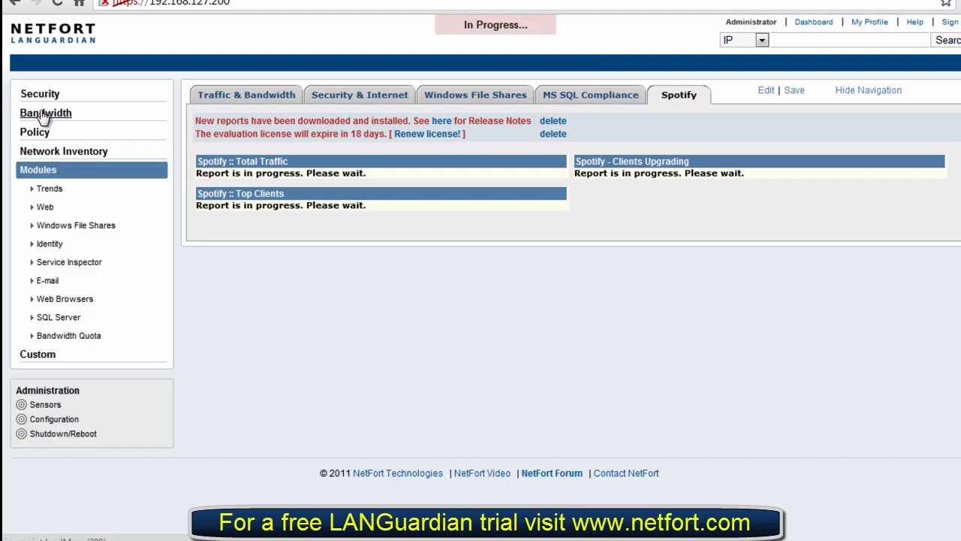
click(43, 114)
click(37, 131)
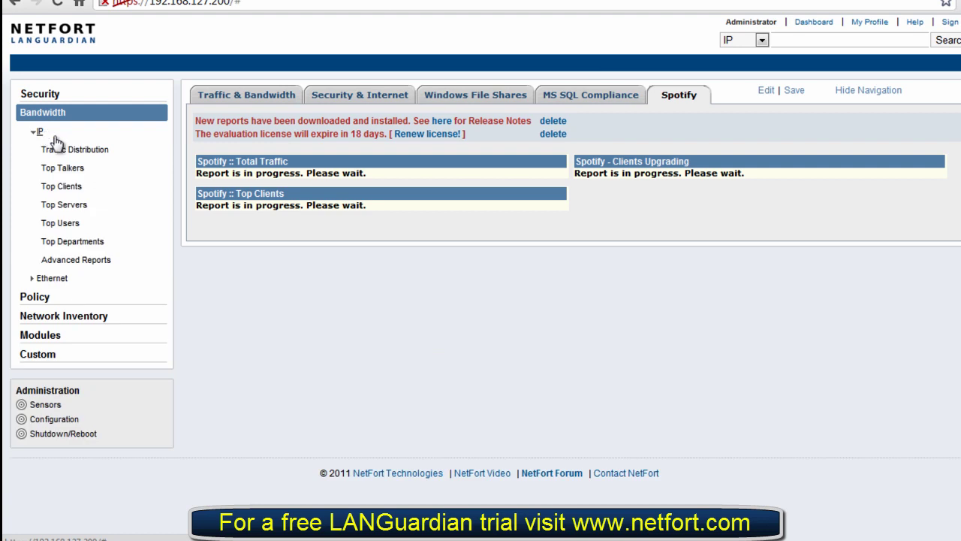
click(95, 153)
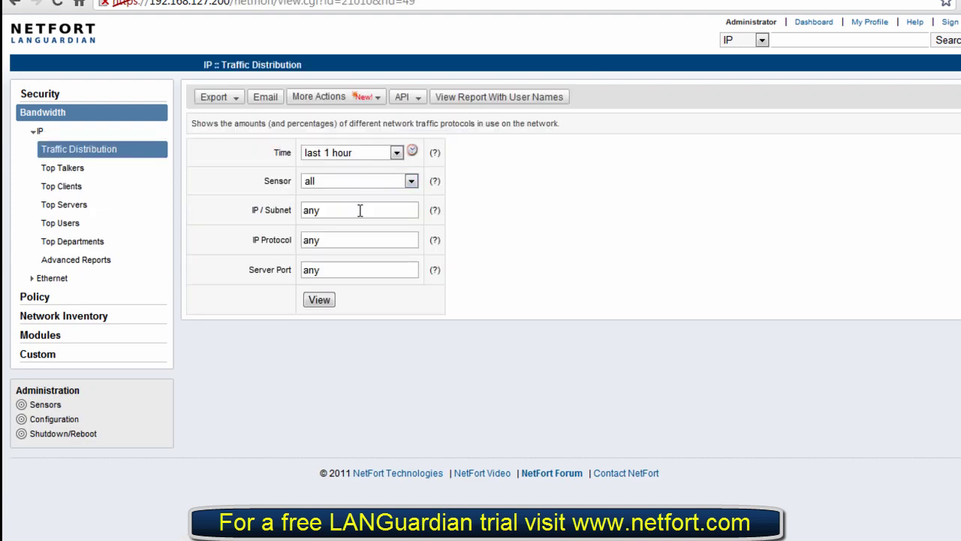
double_click(360, 210)
text(78.31.8.0/22)
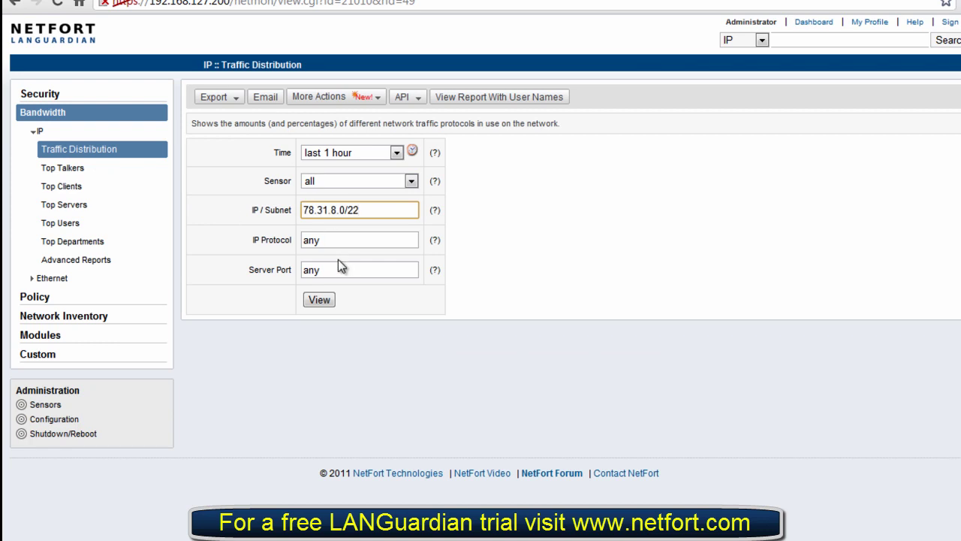
click(319, 300)
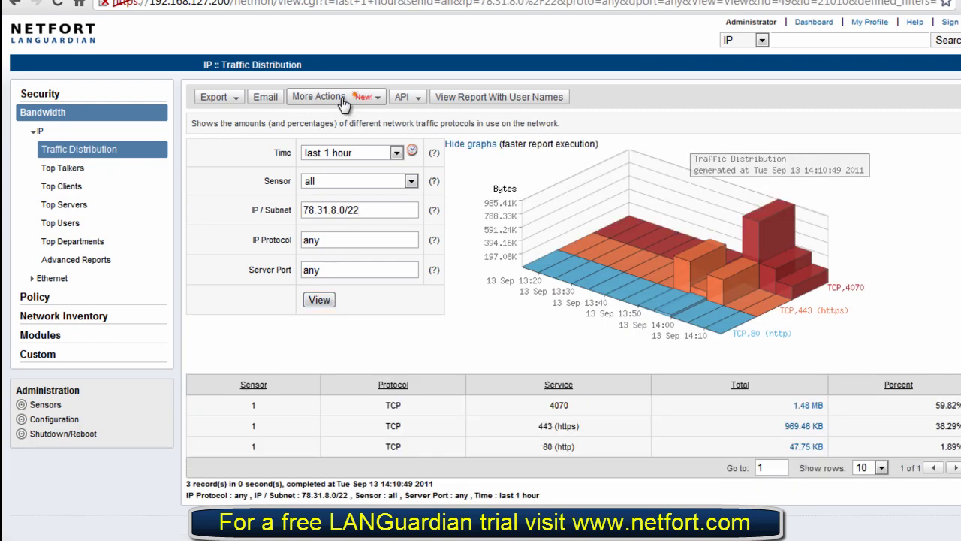
Try to create a trend named "Spotify" from the Traffic Distribution report covering all sensors.
click(342, 97)
click(337, 171)
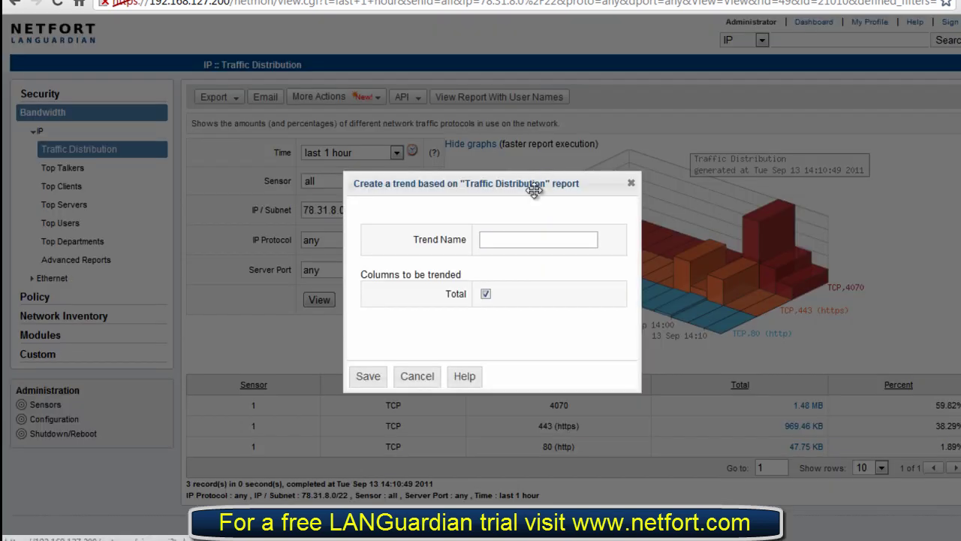
click(519, 238)
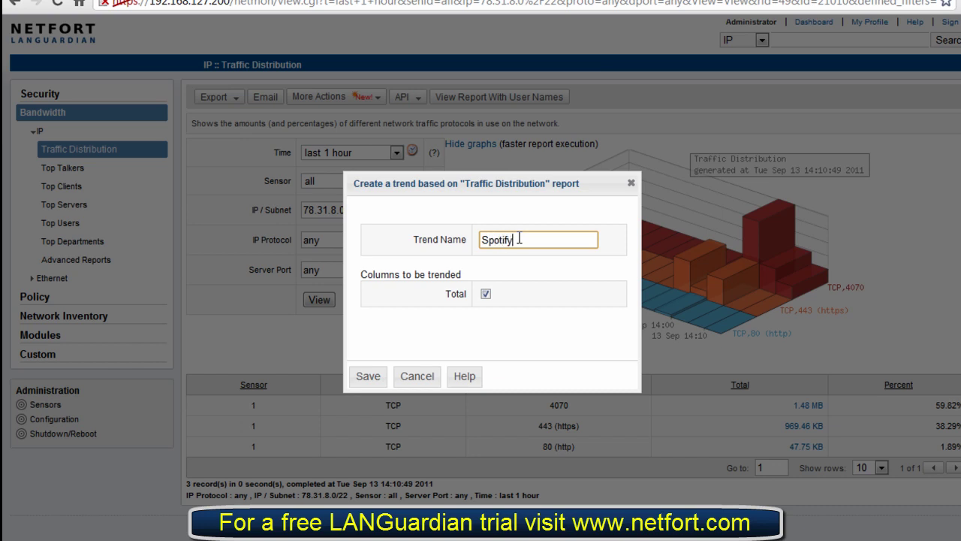
click(367, 378)
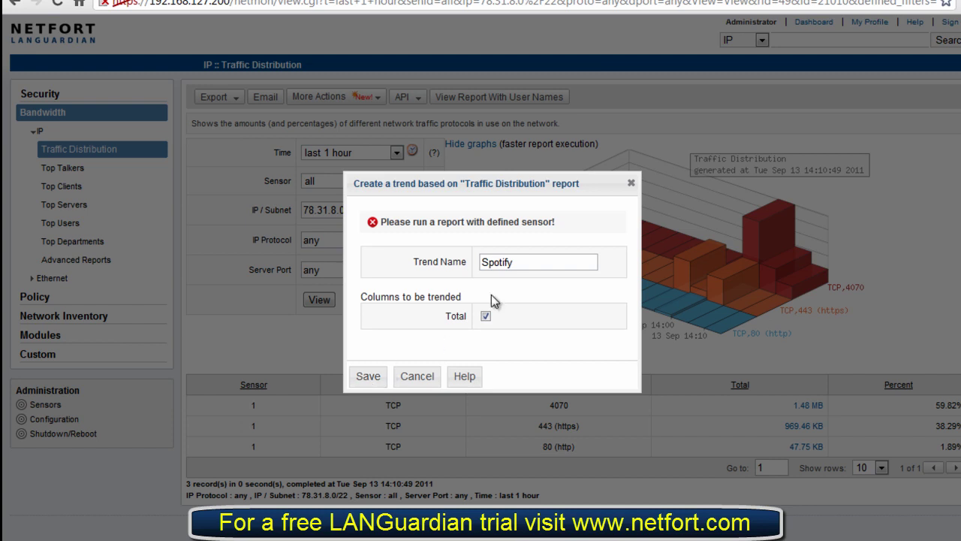
key(Escape)
Rerun the Traffic Distribution report with the sensor set to 1.
click(374, 178)
click(369, 207)
click(332, 294)
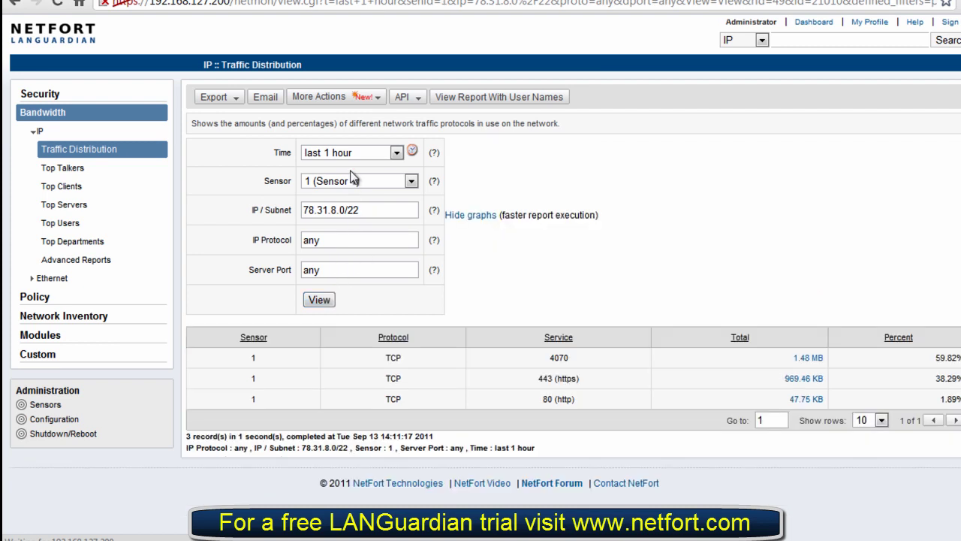
Create a trend named "Spotify" from the sensor 1 report, trending the Total column.
click(345, 98)
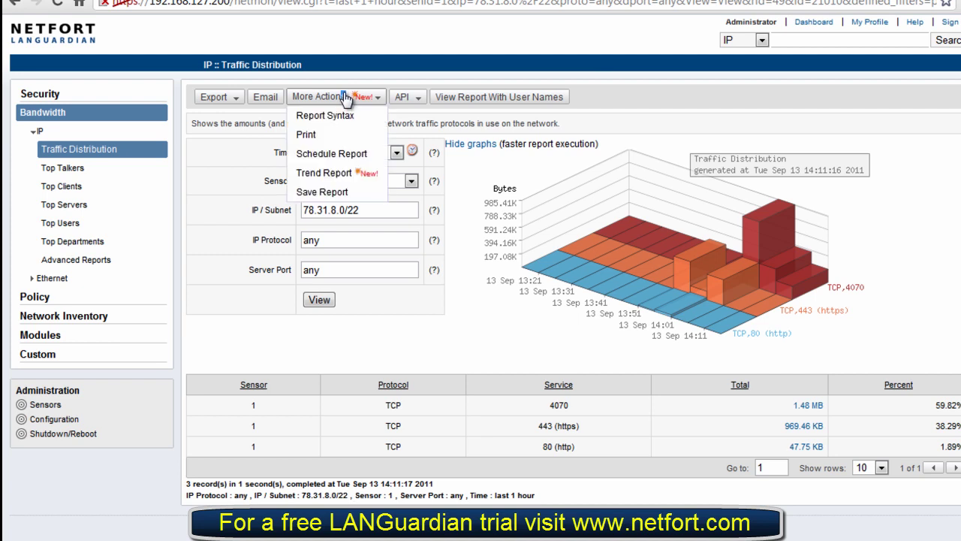
click(330, 172)
click(491, 238)
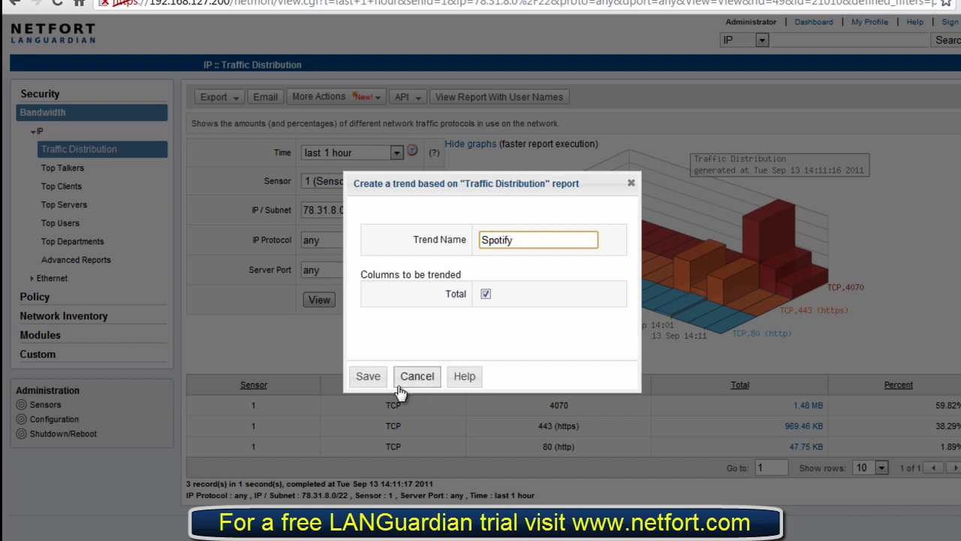
click(370, 378)
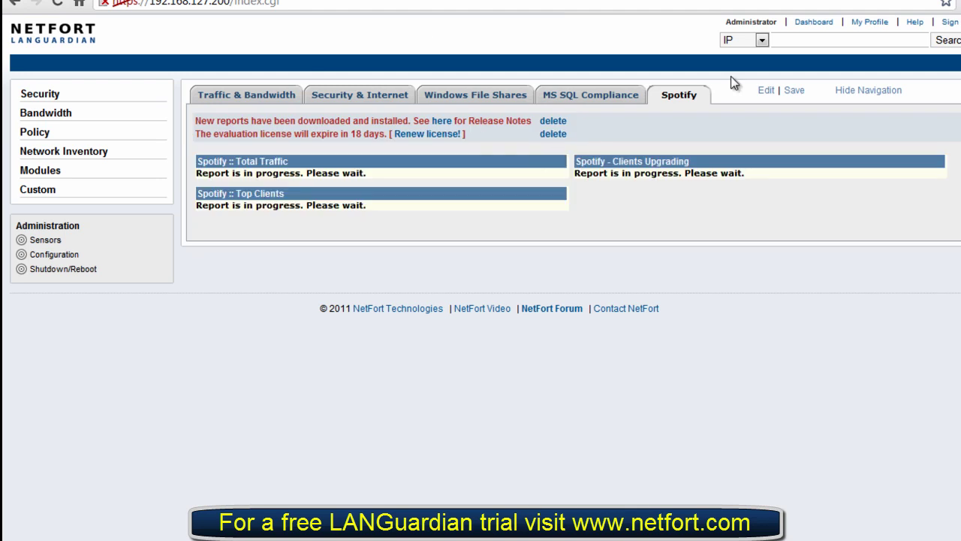
Edit the Spotify dashboard to add the Spotify trend above Total Traffic, move Top Clients to the second column, and save.
click(766, 90)
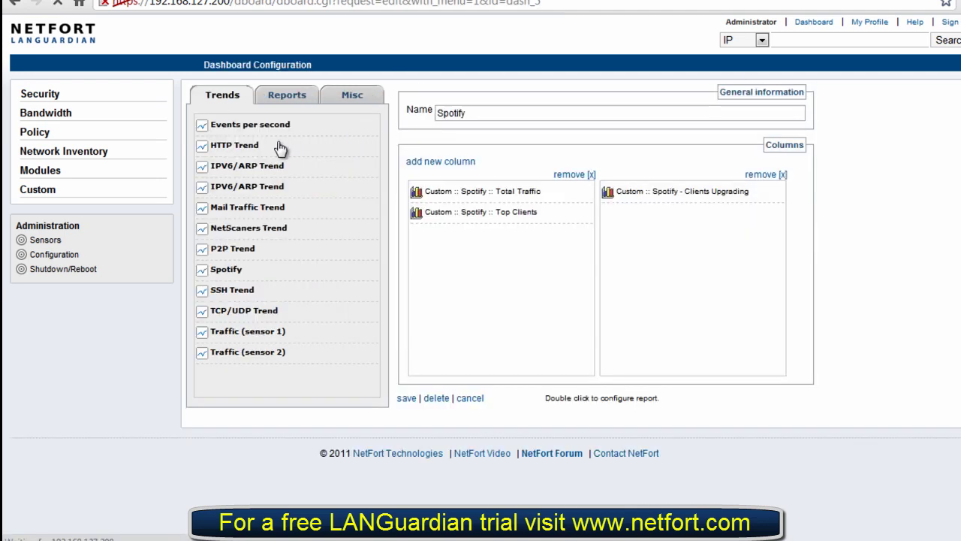
drag(230, 269, 431, 191)
drag(532, 235, 691, 210)
click(406, 398)
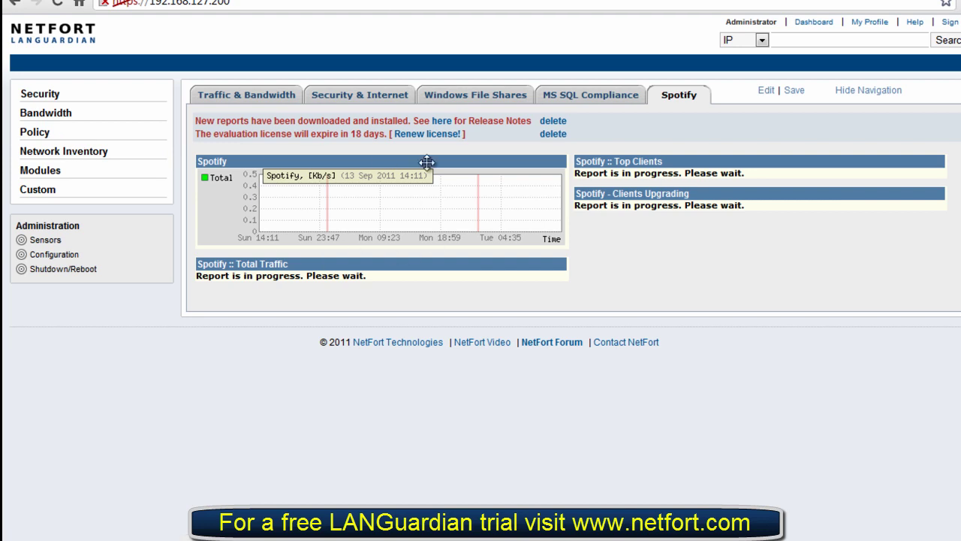
Open the custom report "Spotify :: Top Clients".
click(44, 195)
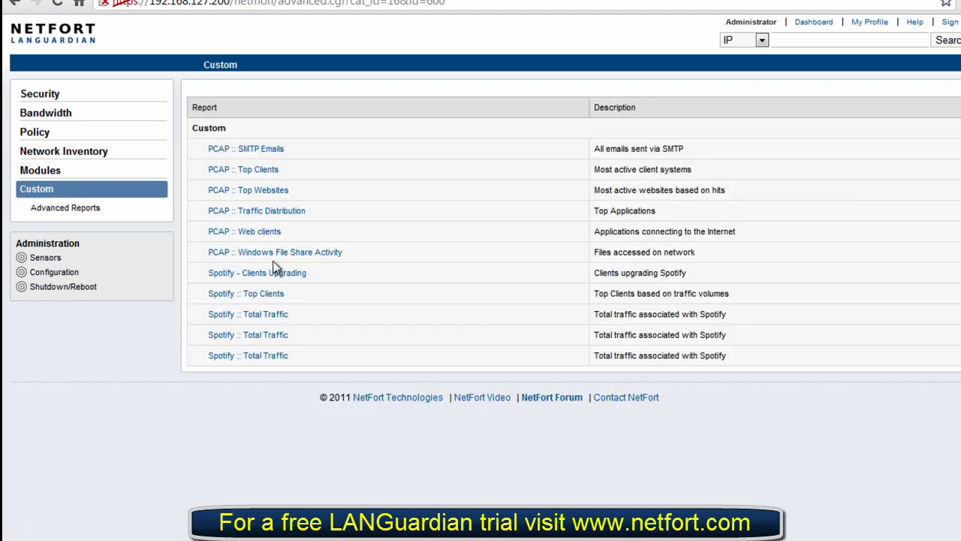
click(278, 298)
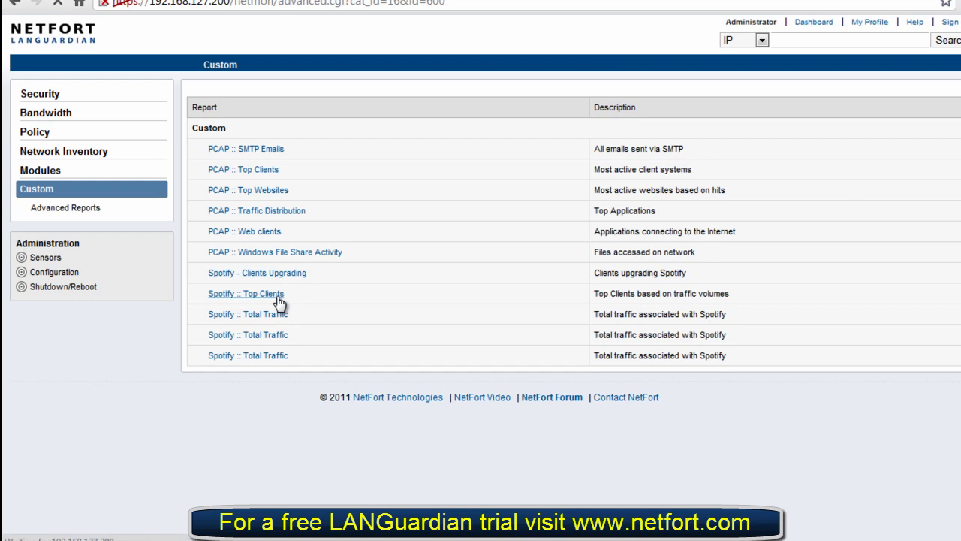
Switch to Spotify and play the selected Pixies track "Where Is My Mind?".
click(501, 537)
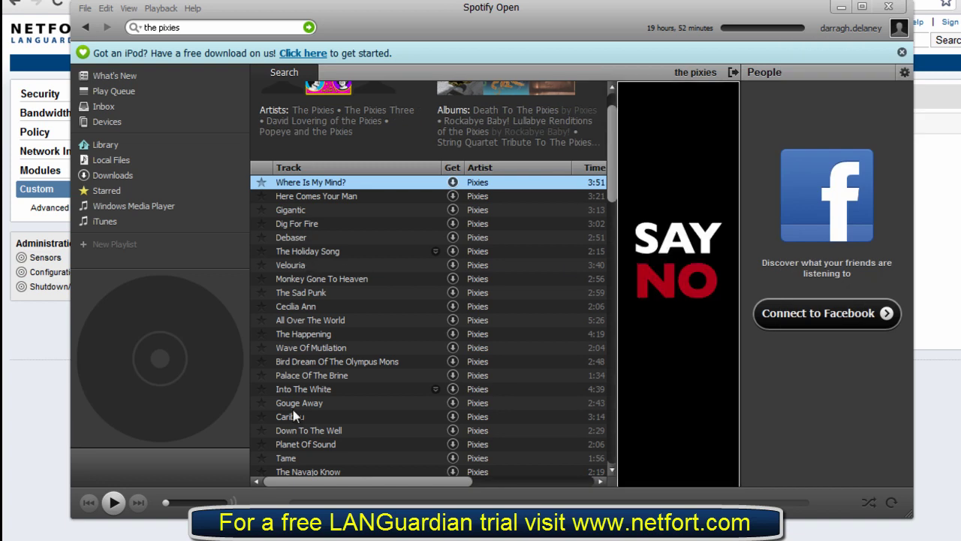
click(113, 502)
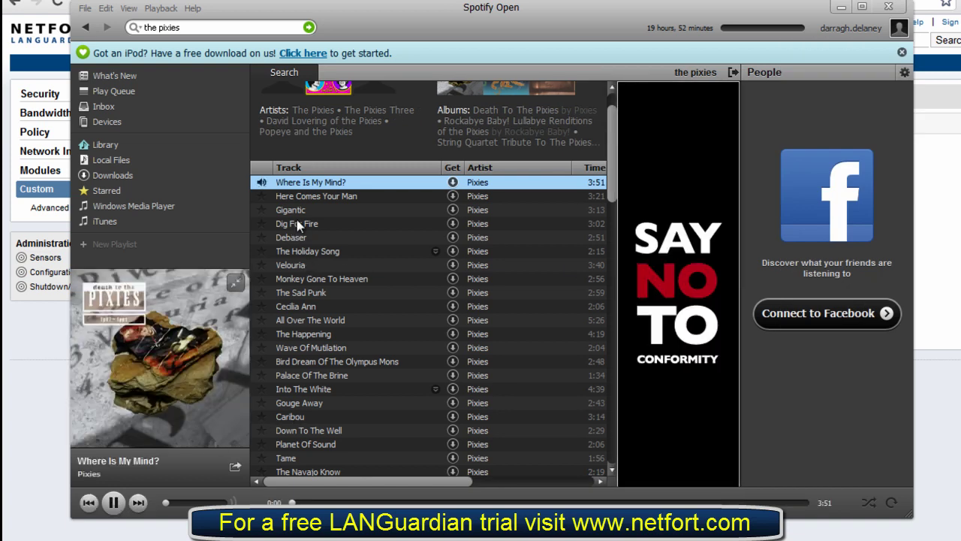
Switch back to LANGuardian and run the Spotify :: Top Clients report for the last hour to examine client traffic totals.
key(alt+Tab)
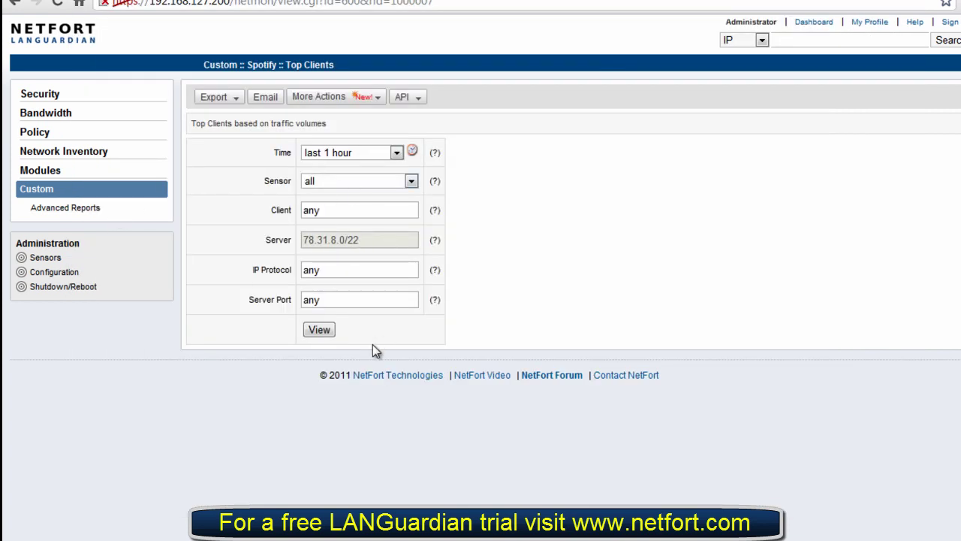
click(325, 330)
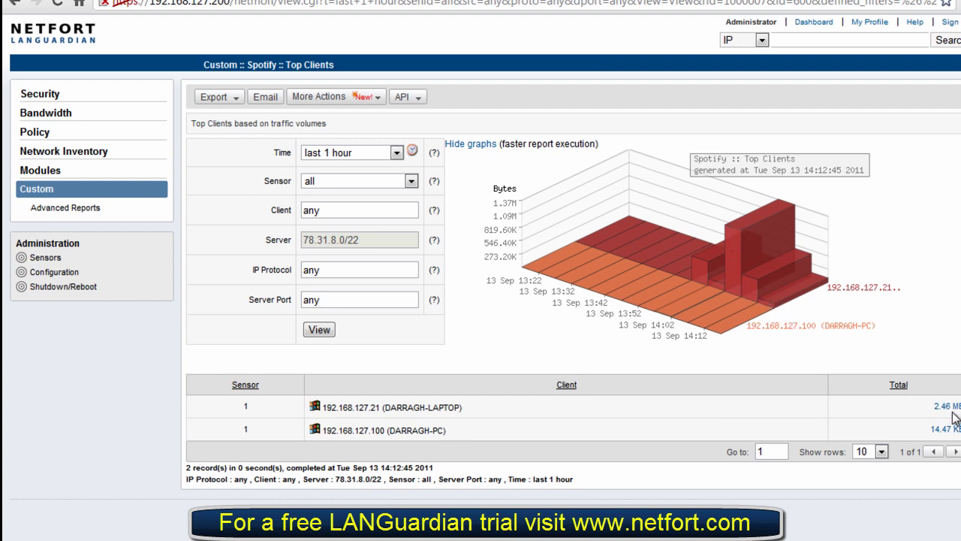
click(156, 135)
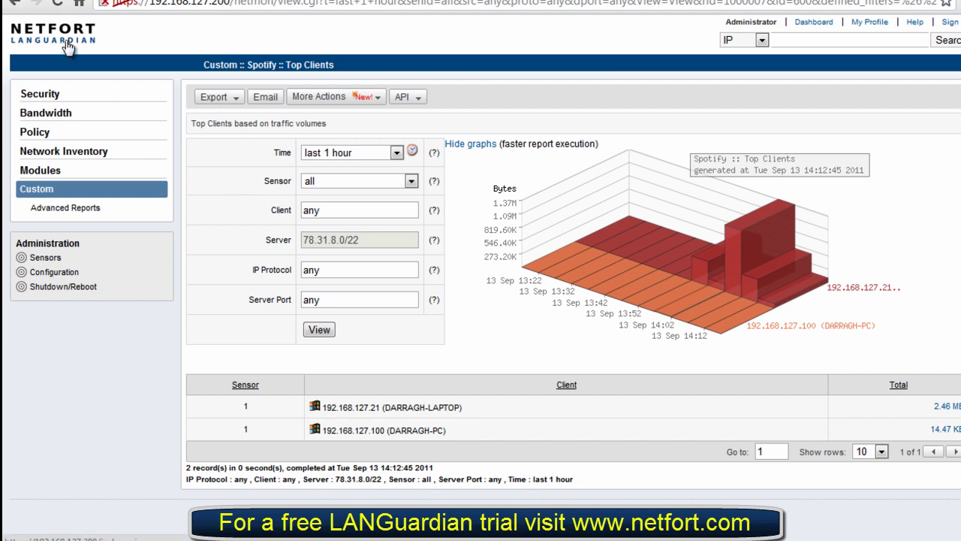